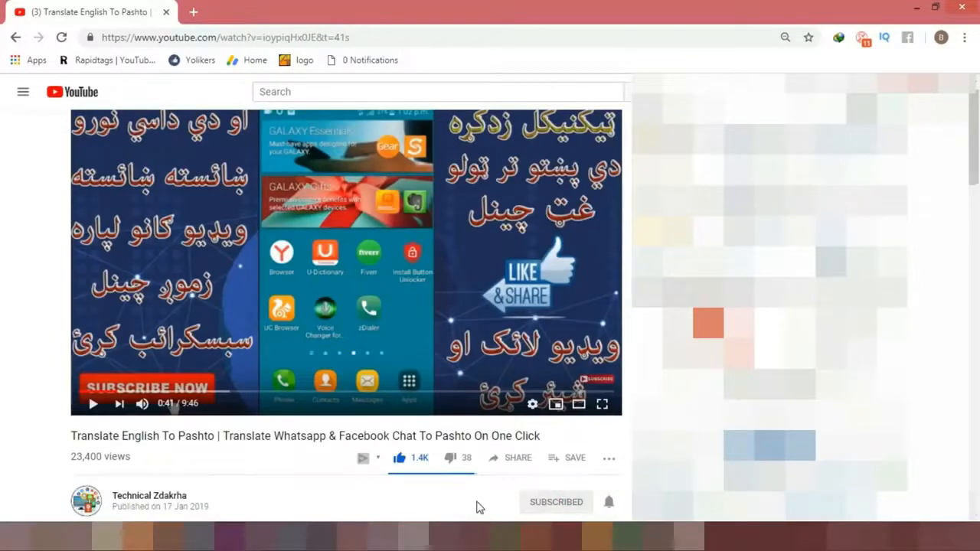
{"action": "left_click", "coordinate": [608, 496]}
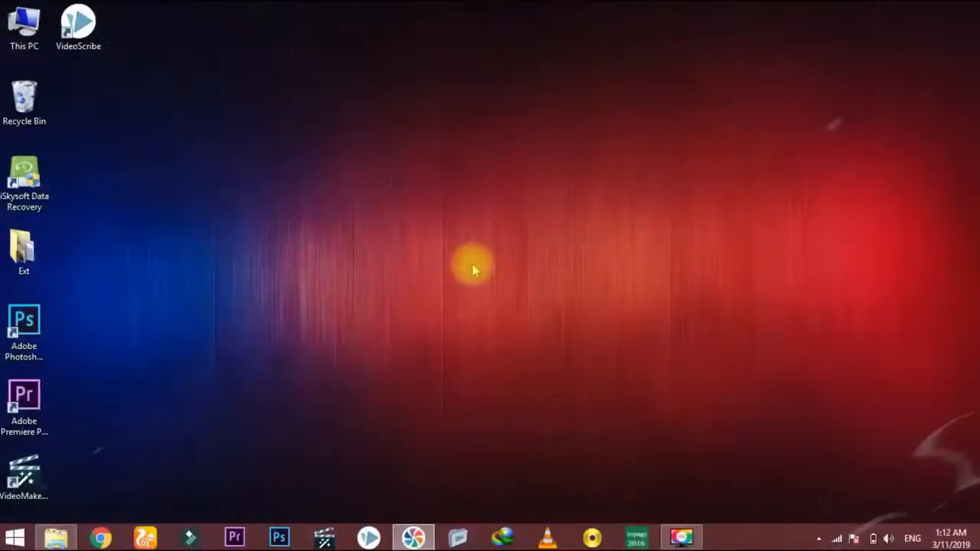
- Look through the drives in This PC, view the contents of Local Disk (E:), and close the window
{"action": "double_click", "coordinate": [24, 29]}
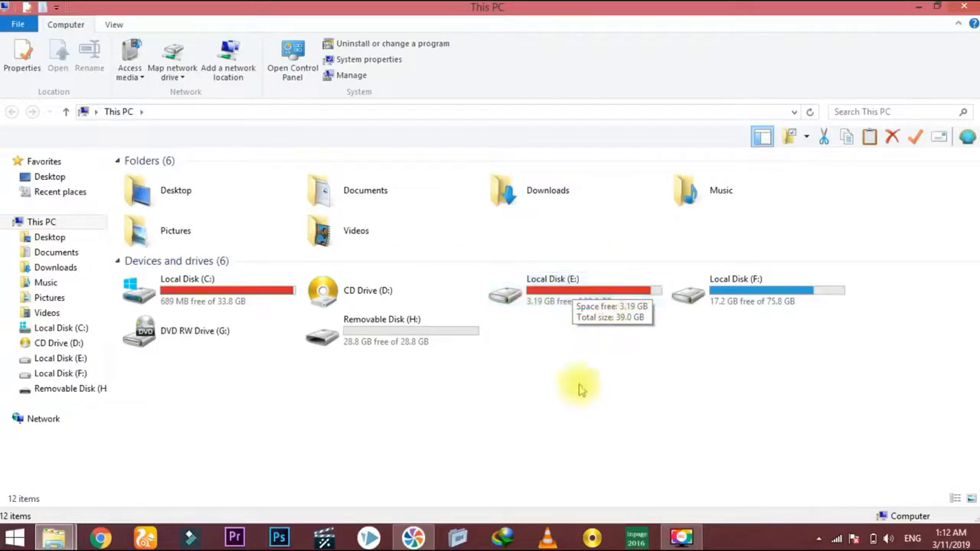
{"action": "double_click", "coordinate": [562, 298]}
{"action": "left_click", "coordinate": [12, 112]}
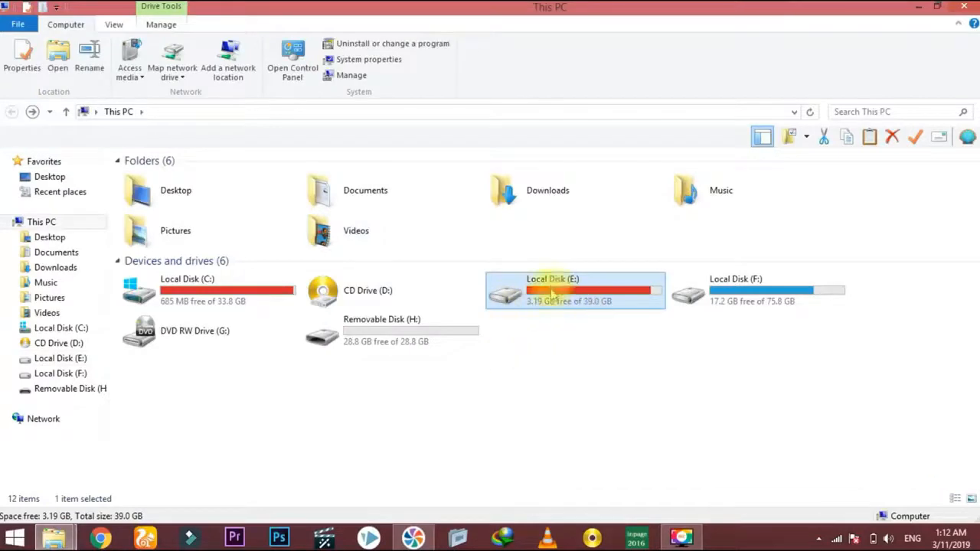
{"action": "left_click_drag", "start_coordinate": [613, 410], "coordinate": [505, 285]}
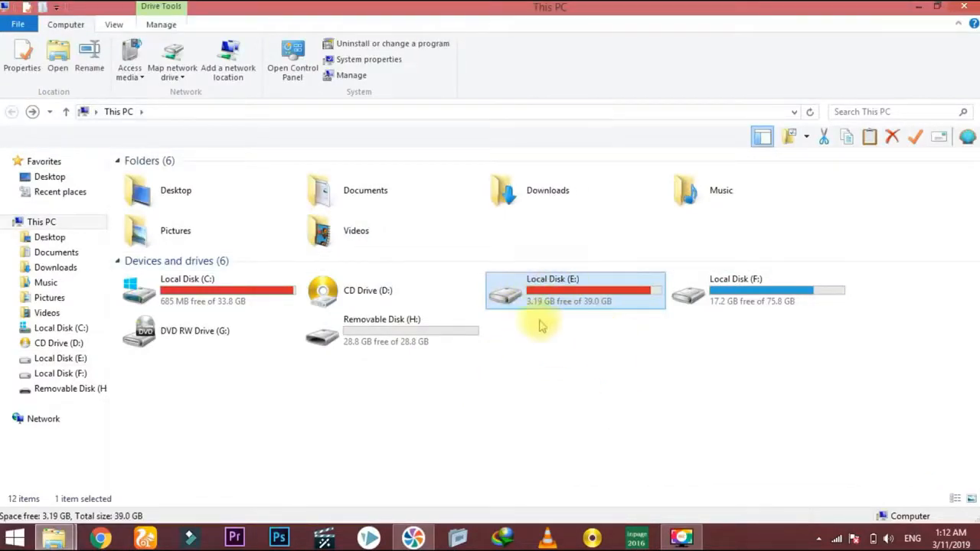
{"action": "left_click", "coordinate": [965, 9]}
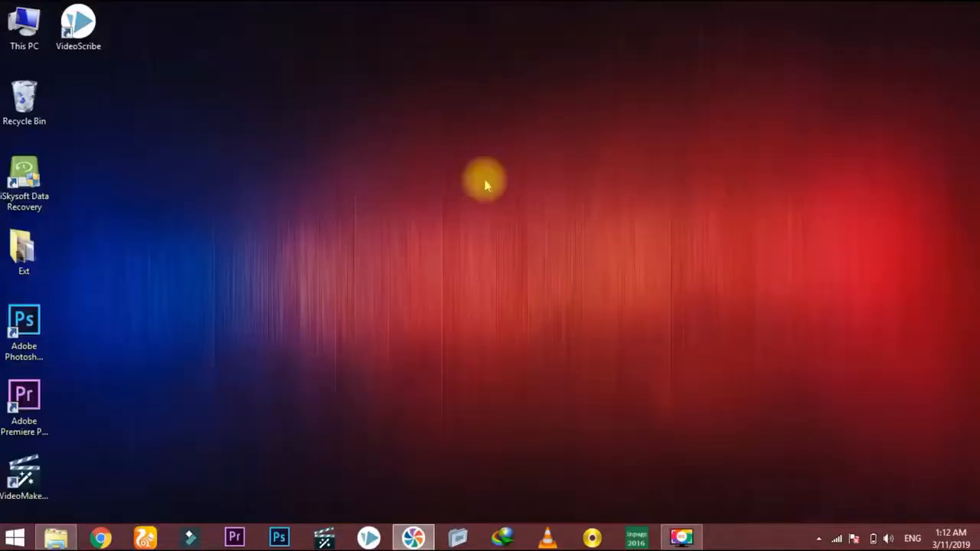
- Search for "computer management", launch Computer Management, and show Disk Management
{"action": "left_click", "coordinate": [14, 537]}
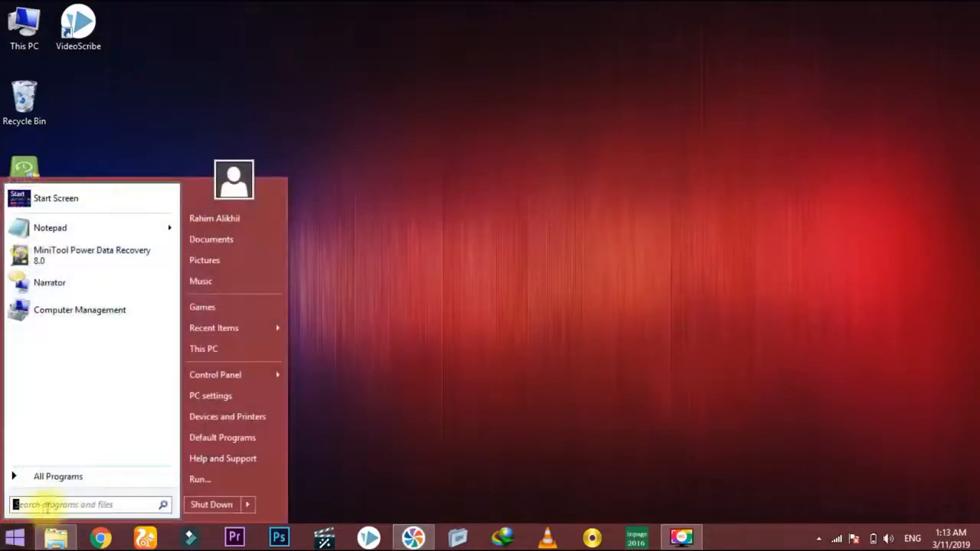
{"action": "type", "text": "compute"}
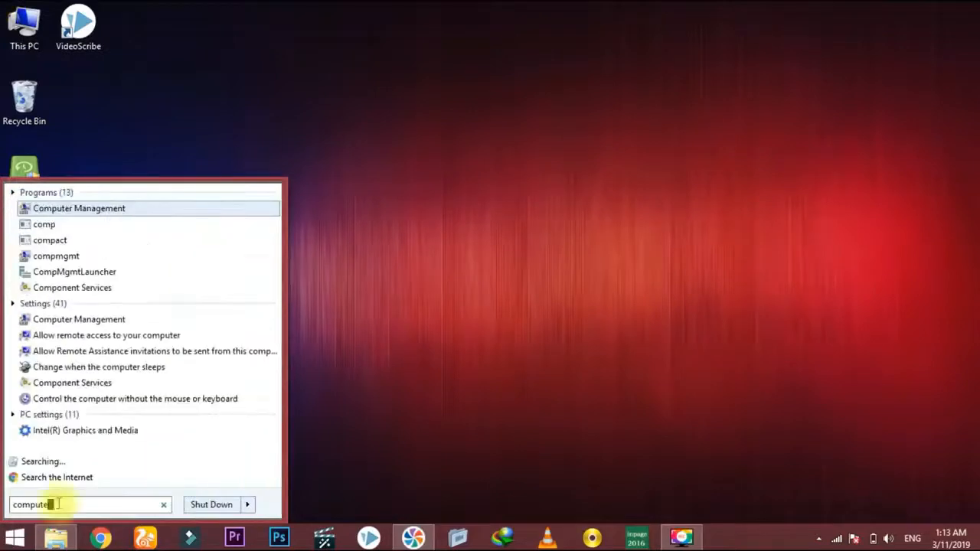
{"action": "type", "text": "r manag"}
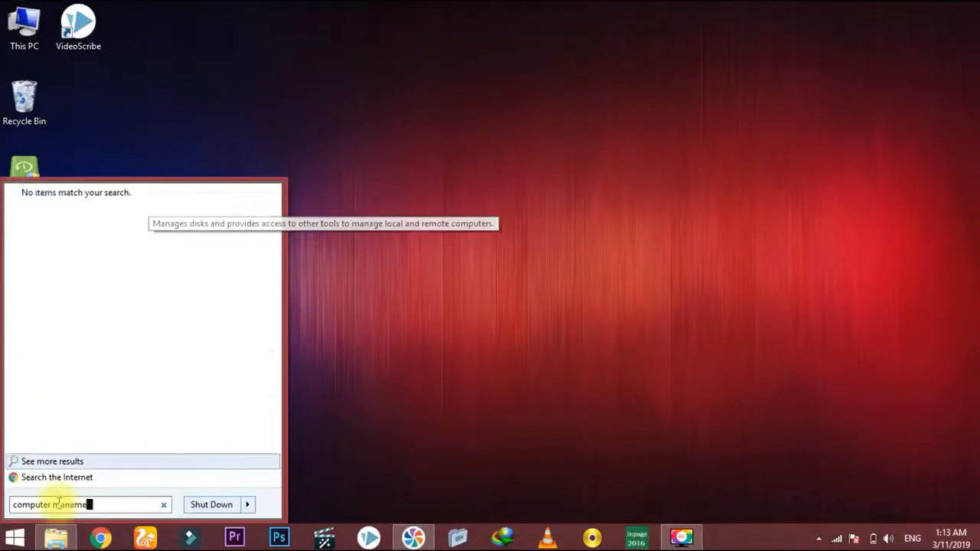
{"action": "type", "text": "ement"}
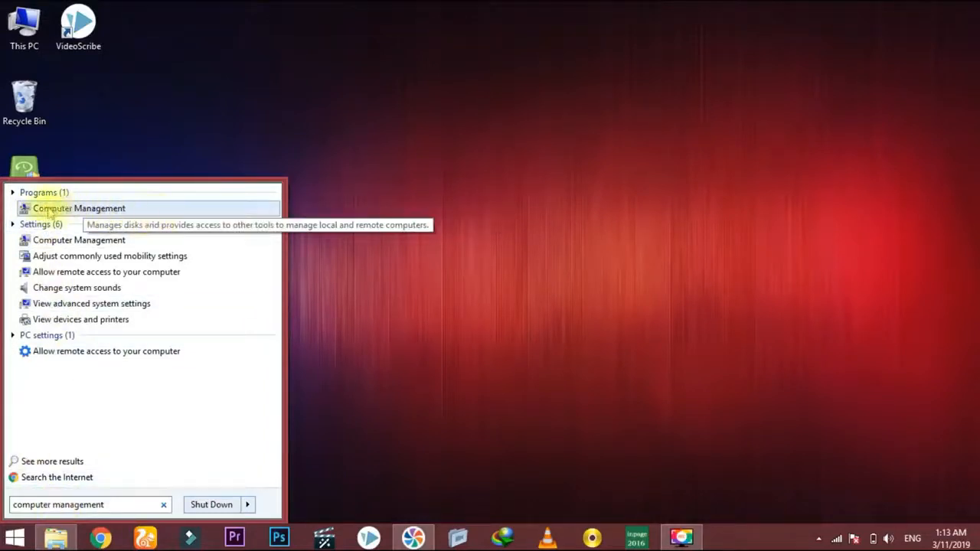
{"action": "left_click", "coordinate": [84, 211]}
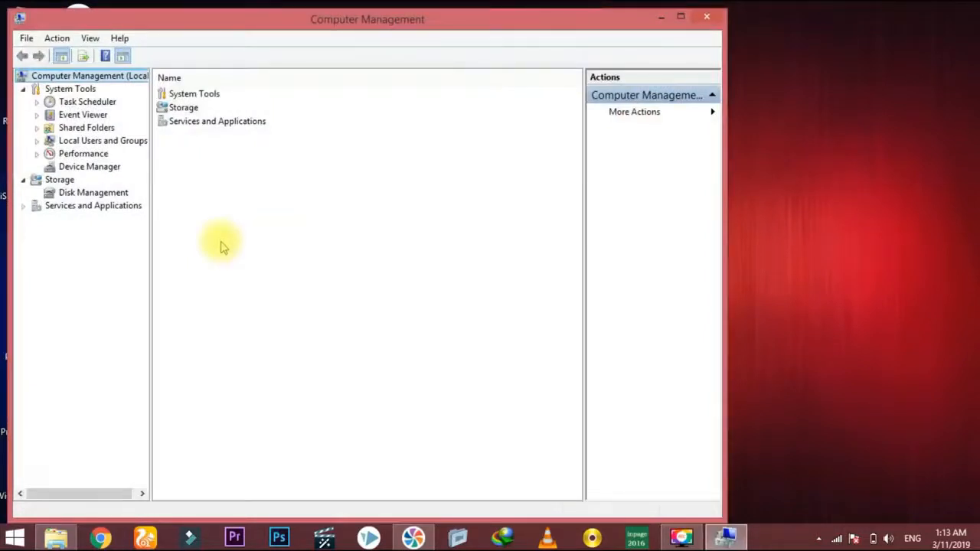
{"action": "left_click", "coordinate": [93, 193]}
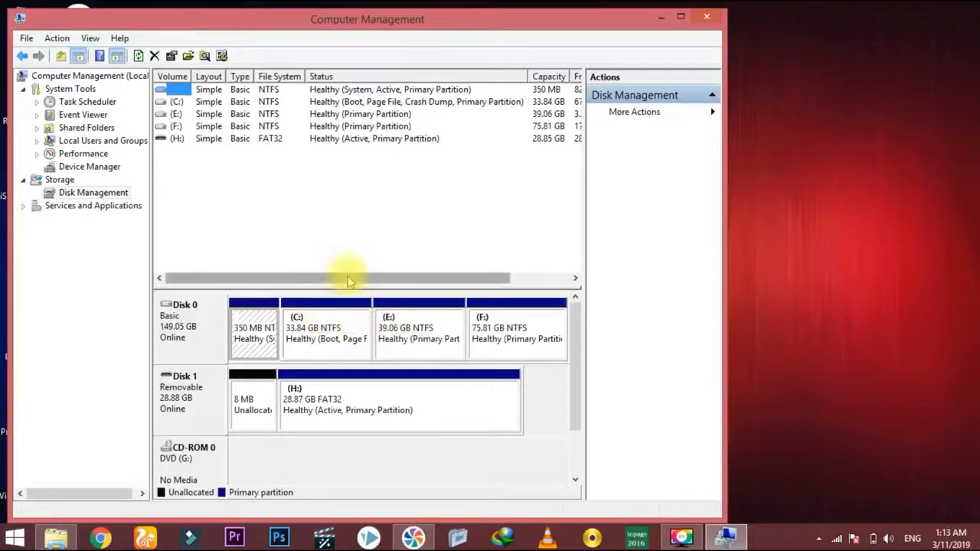
- Open This PC and arrange it beside Computer Management so its drive list and the disk partitions are both in view
{"action": "left_click_drag", "start_coordinate": [357, 17], "coordinate": [447, 28]}
{"action": "double_click", "coordinate": [49, 34]}
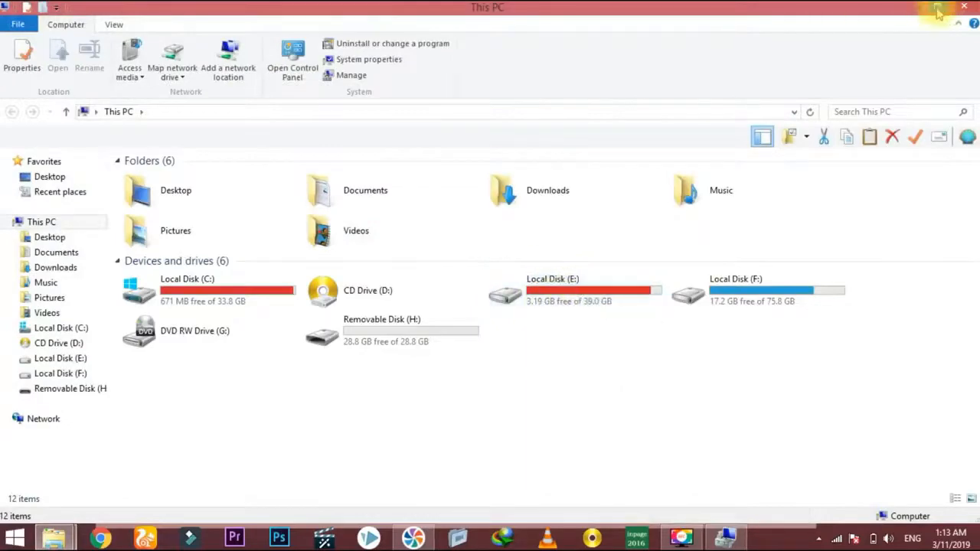
{"action": "left_click_drag", "start_coordinate": [879, 15], "coordinate": [873, 106]}
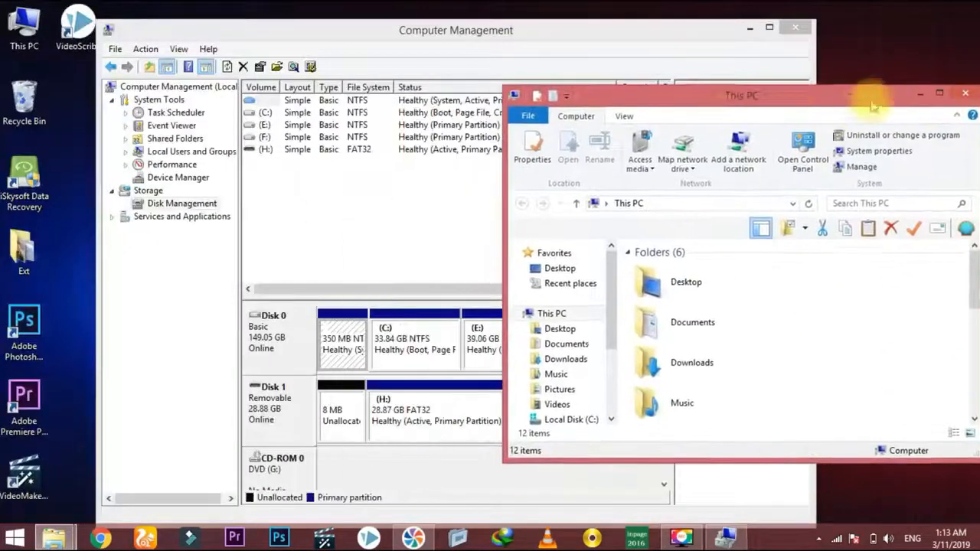
{"action": "left_click_drag", "start_coordinate": [974, 283], "coordinate": [974, 379]}
{"action": "left_click_drag", "start_coordinate": [505, 21], "coordinate": [344, 17]}
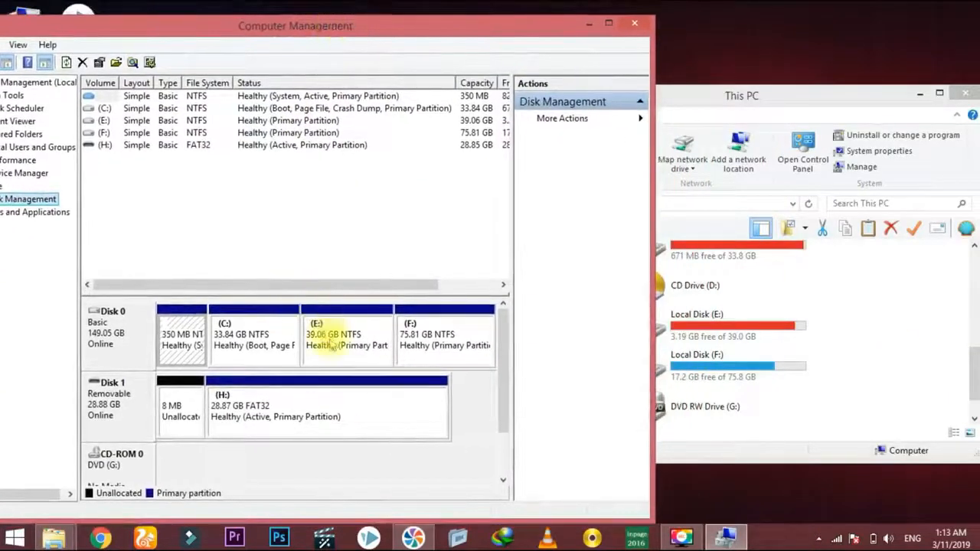
- Remove the drive letter E: from the 39.06 GB NTFS partition on Disk 0 and accept the warning
{"action": "right_click", "coordinate": [332, 346]}
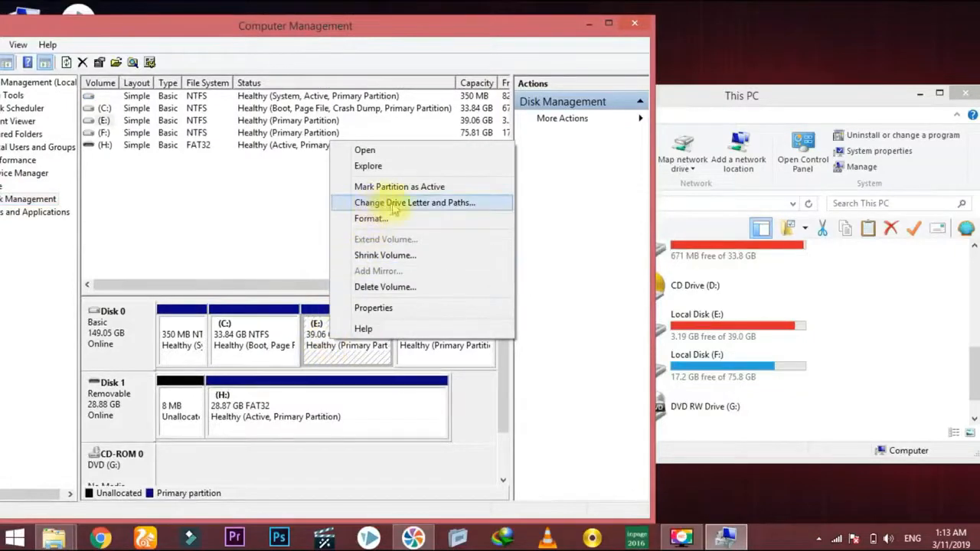
{"action": "left_click", "coordinate": [464, 204]}
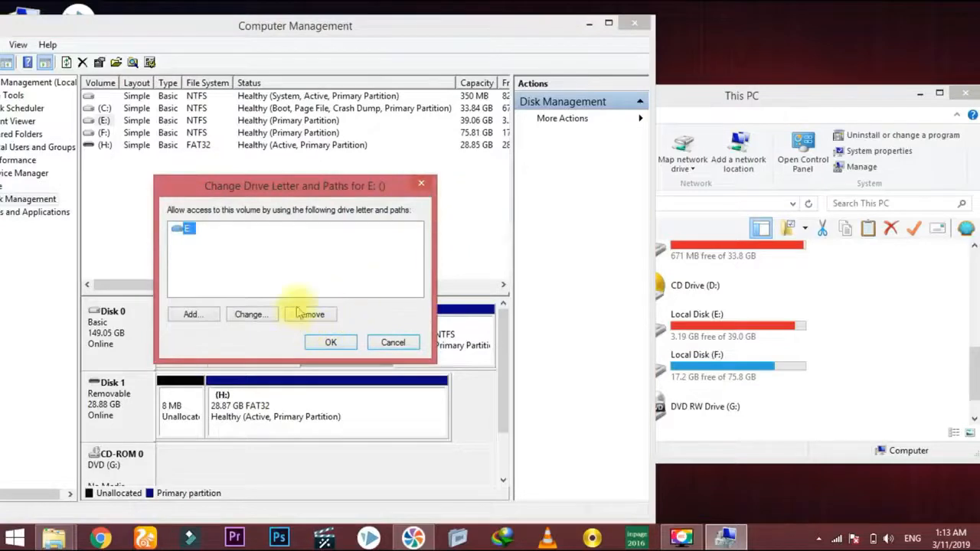
{"action": "left_click", "coordinate": [312, 316]}
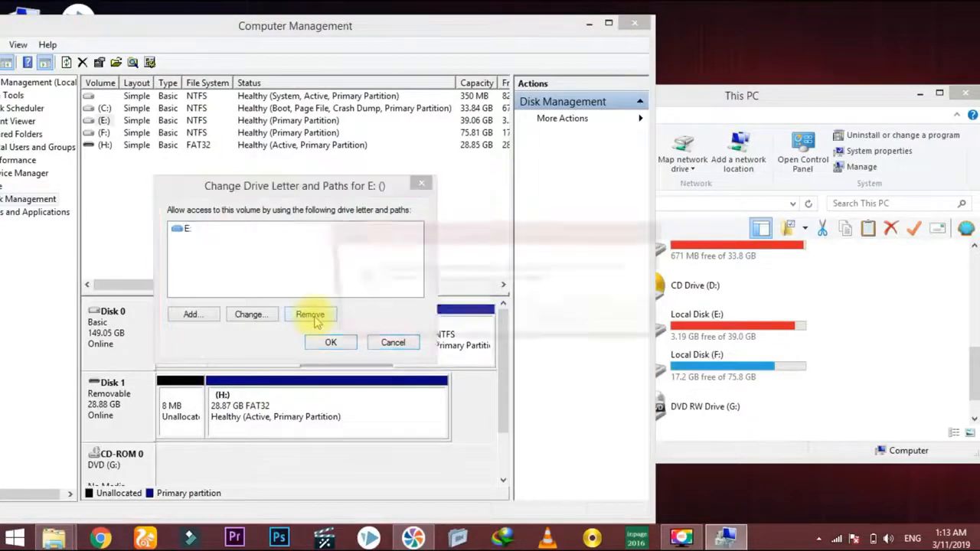
{"action": "left_click", "coordinate": [557, 322]}
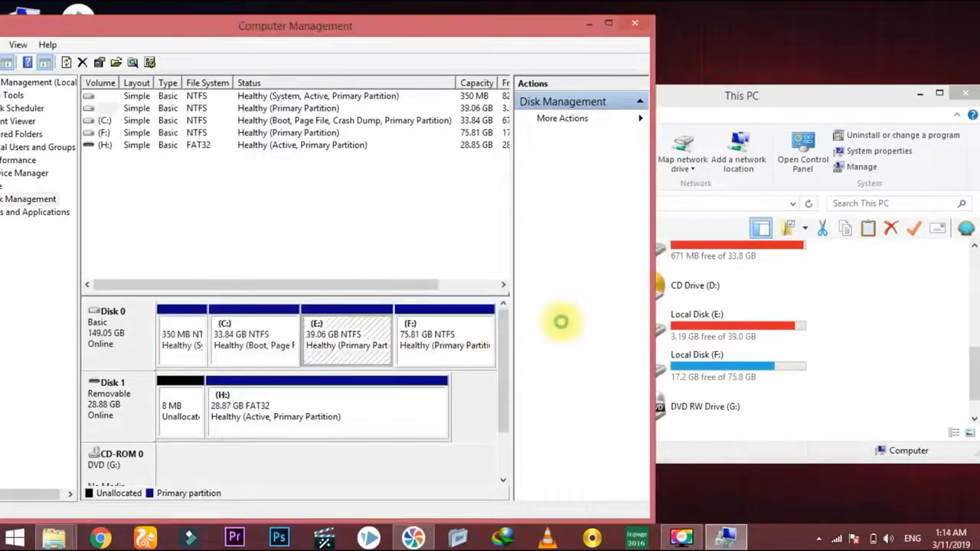
- Check in the enlarged This PC window whether Local Disk (E:) is still listed, and restore the window's size
{"action": "double_click", "coordinate": [806, 107]}
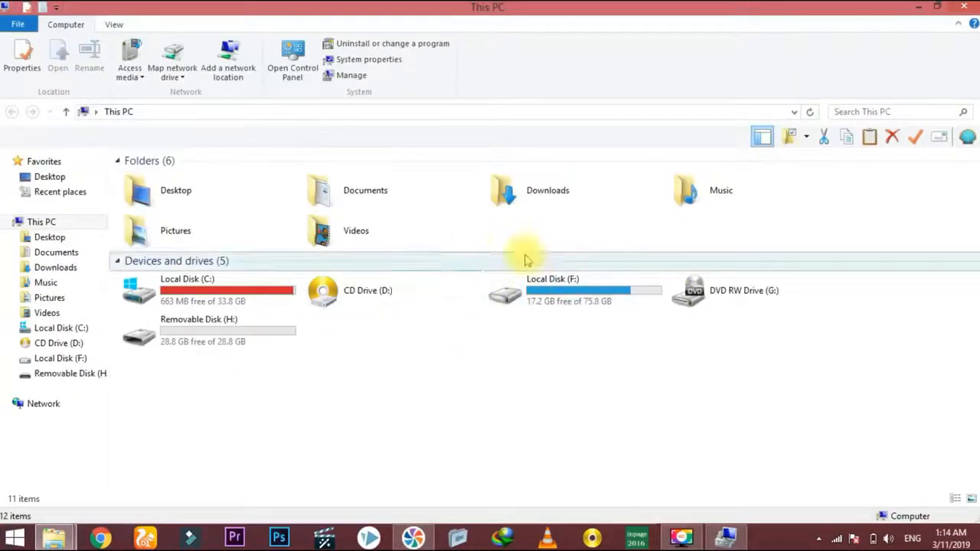
{"action": "double_click", "coordinate": [524, 16]}
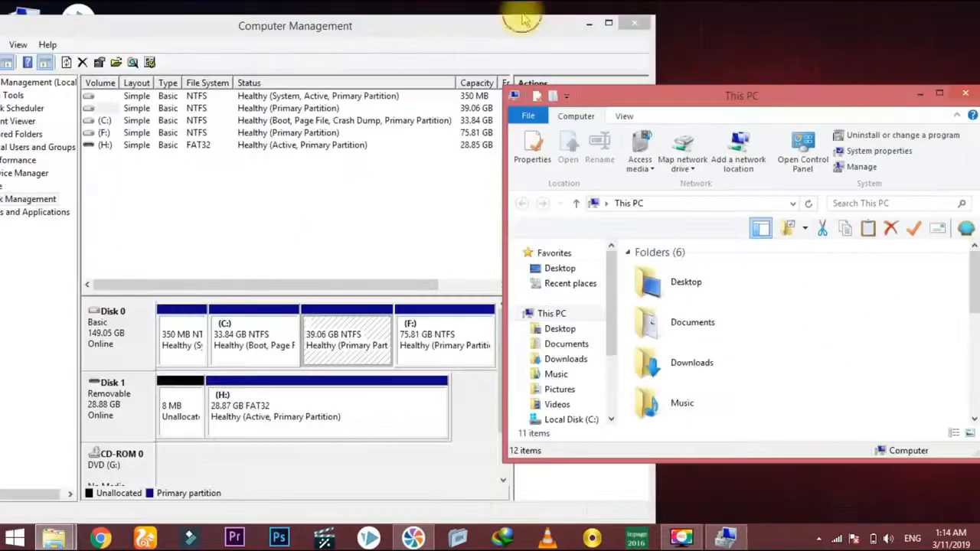
{"action": "left_click_drag", "start_coordinate": [971, 290], "coordinate": [973, 360]}
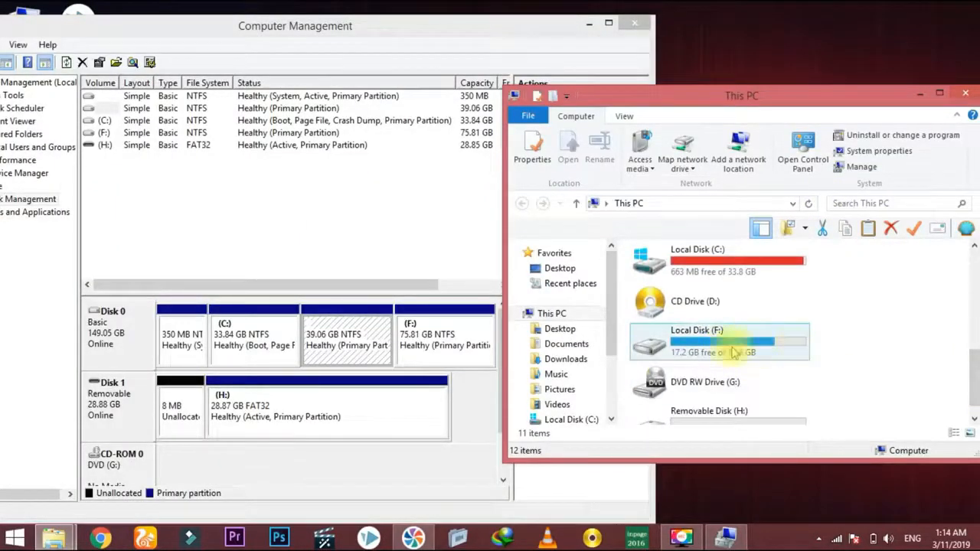
- Remove the drive letter F: from the 75.81 GB NTFS partition on Disk 0, accepting the volume-in-use warning
{"action": "right_click", "coordinate": [447, 334]}
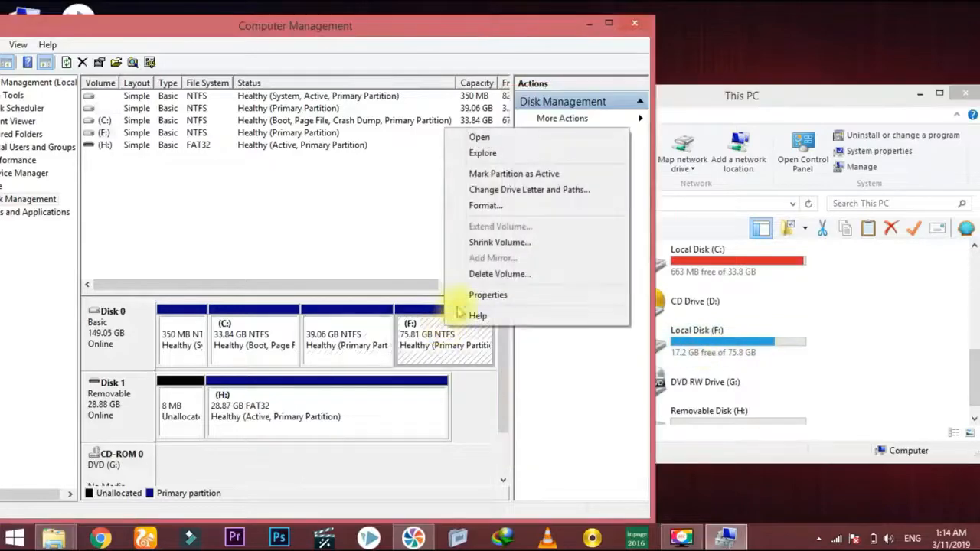
{"action": "left_click", "coordinate": [528, 191]}
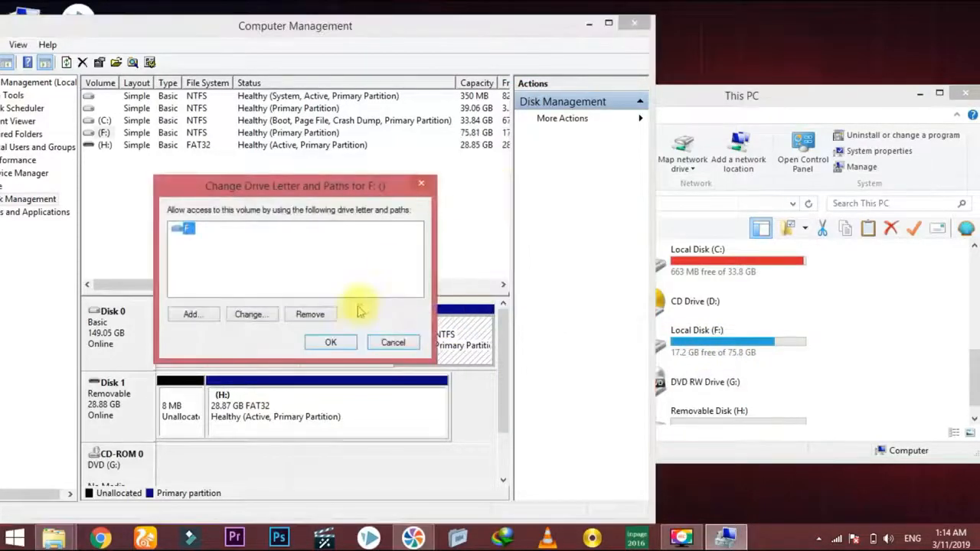
{"action": "left_click", "coordinate": [310, 317]}
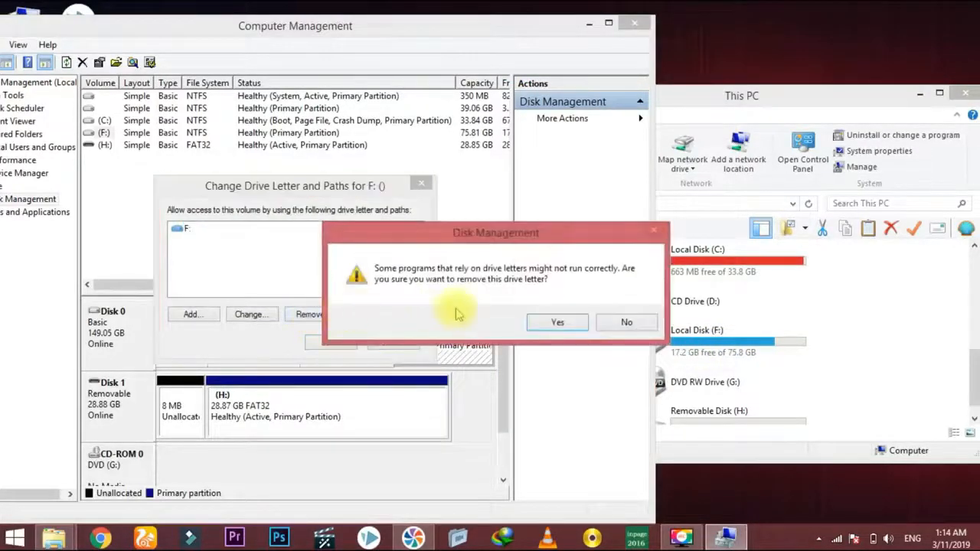
{"action": "left_click", "coordinate": [555, 323]}
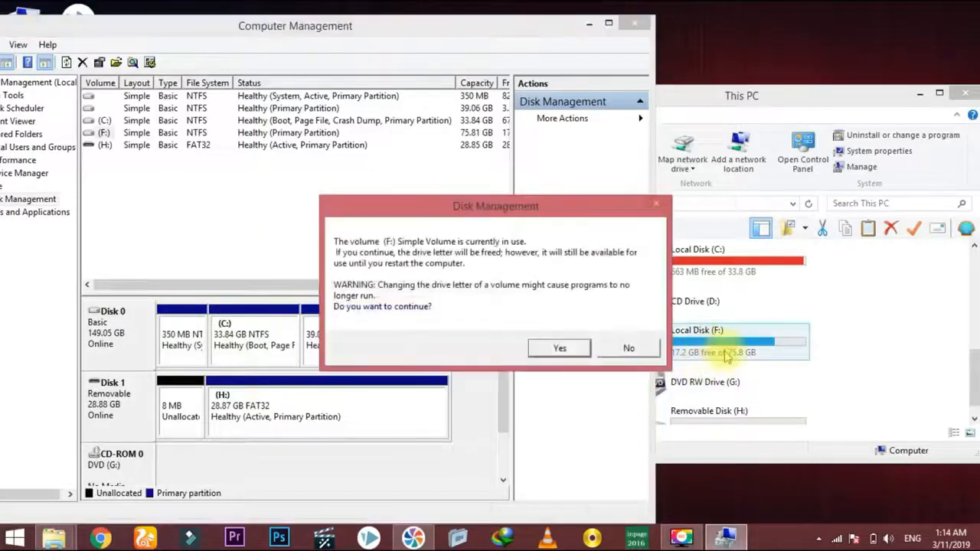
{"action": "left_click", "coordinate": [561, 348]}
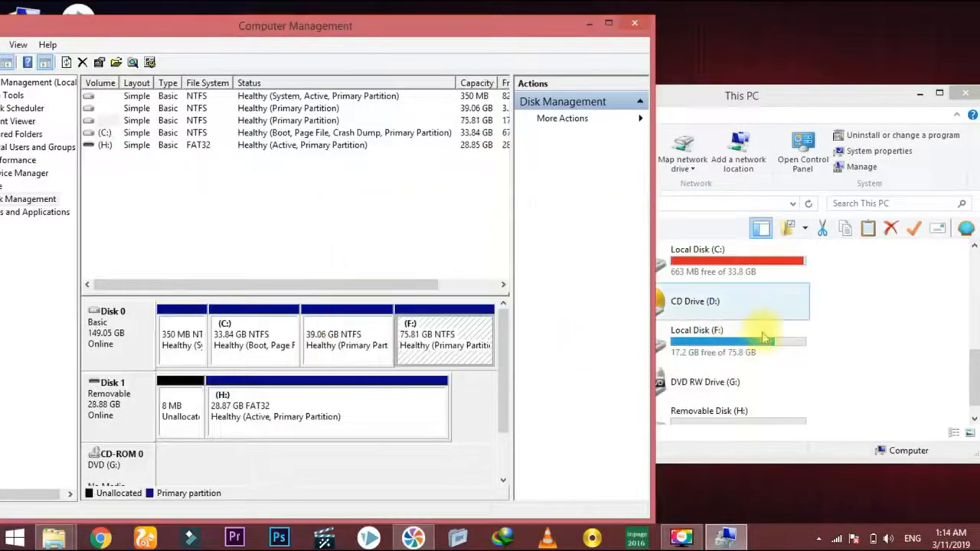
- Check the remaining drives in This PC, and close both This PC and Computer Management
{"action": "double_click", "coordinate": [781, 95]}
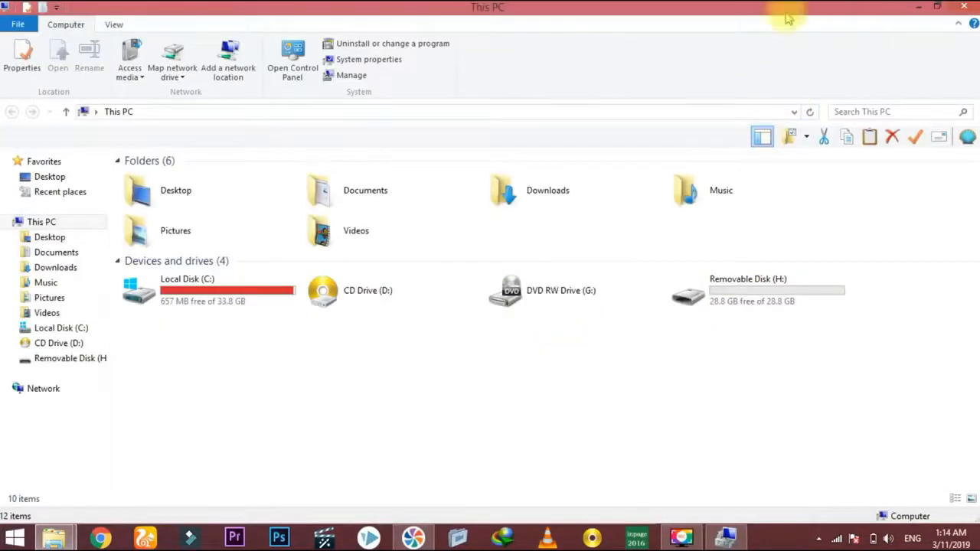
{"action": "left_click_drag", "start_coordinate": [817, 13], "coordinate": [772, 69]}
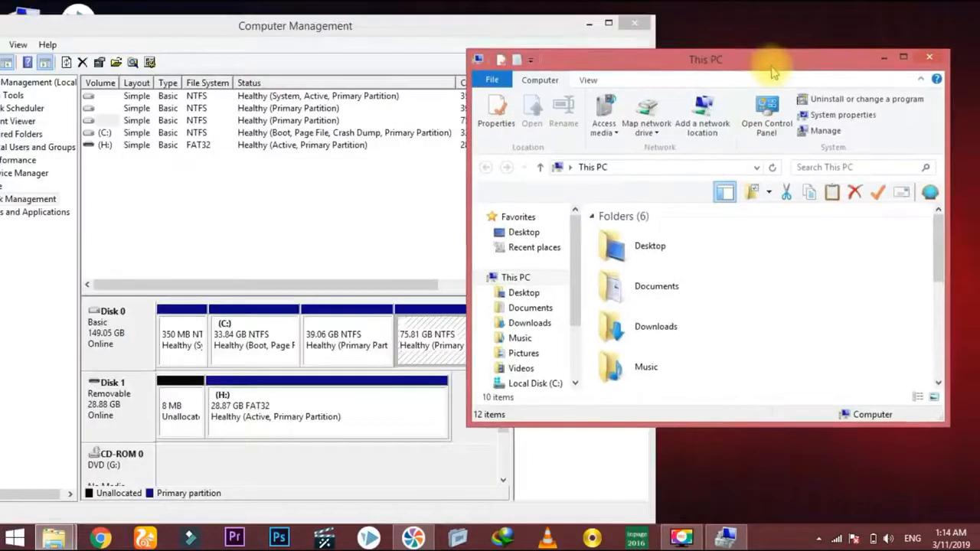
{"action": "double_click", "coordinate": [772, 69]}
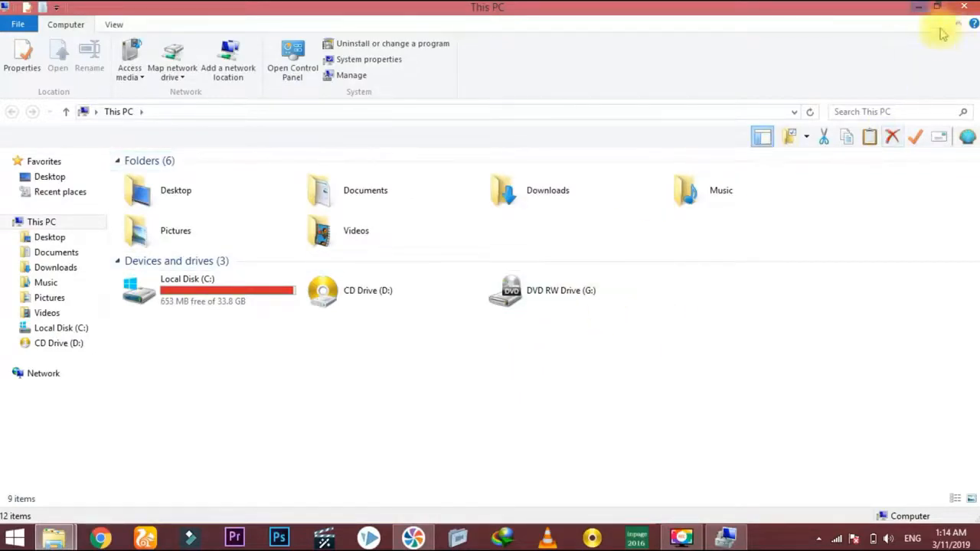
{"action": "left_click", "coordinate": [964, 6]}
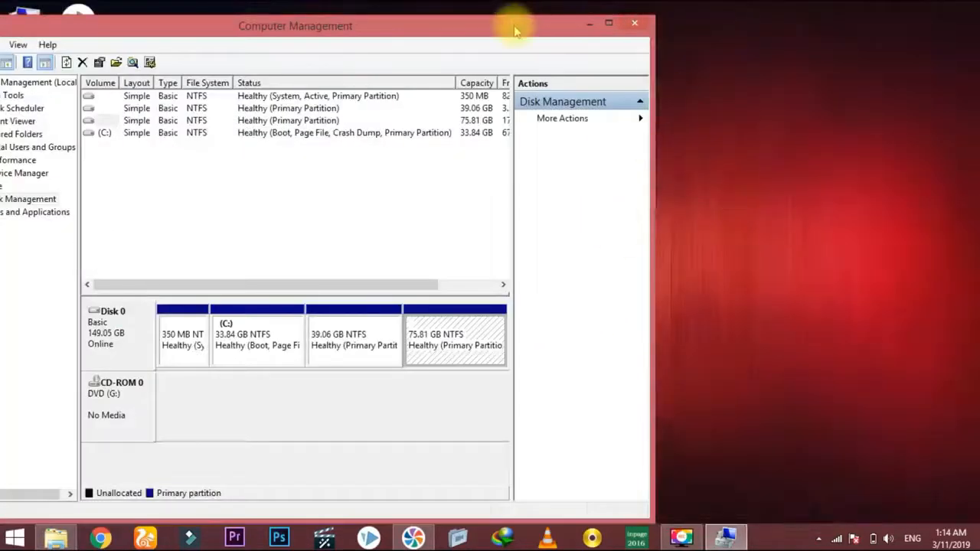
{"action": "left_click", "coordinate": [630, 24]}
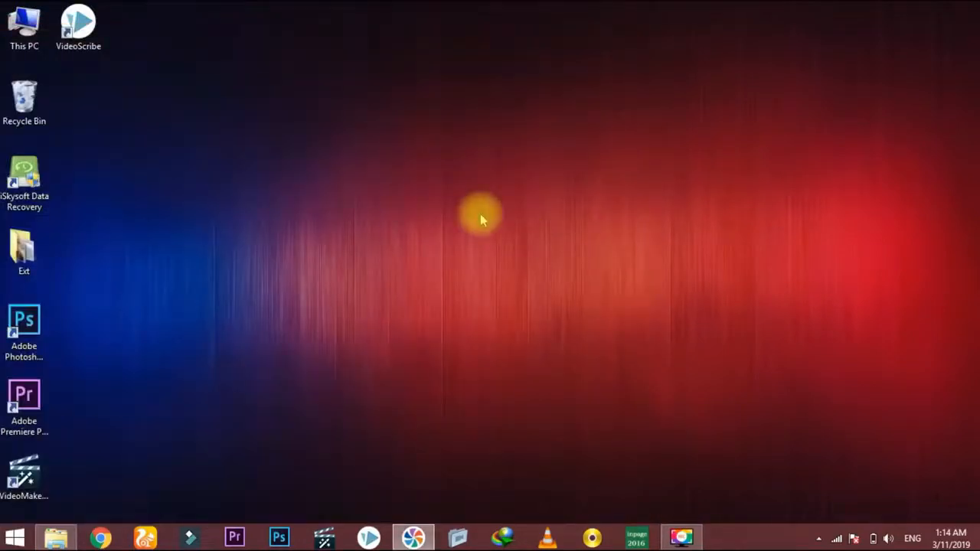
- Search for "computer man" and reopen Computer Management
{"action": "key", "text": "super"}
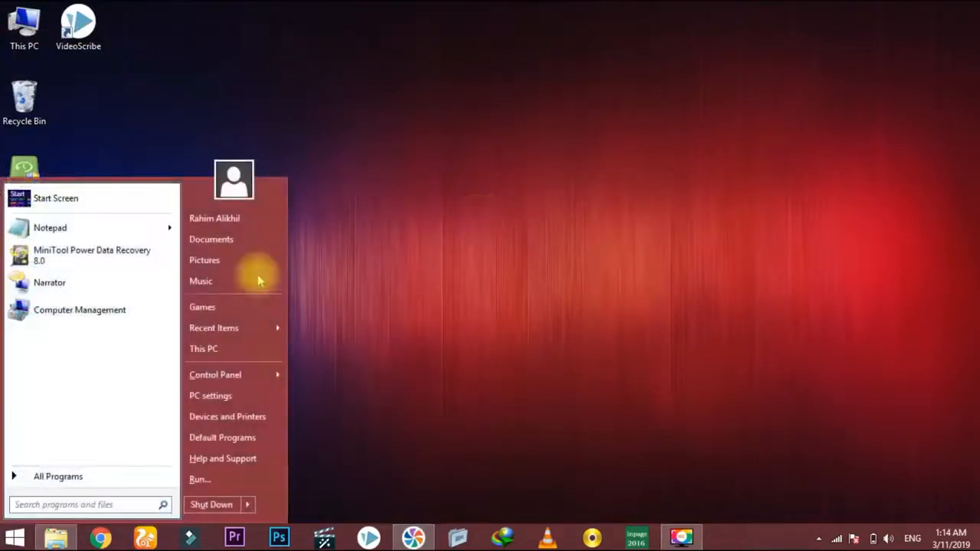
{"action": "type", "text": "c"}
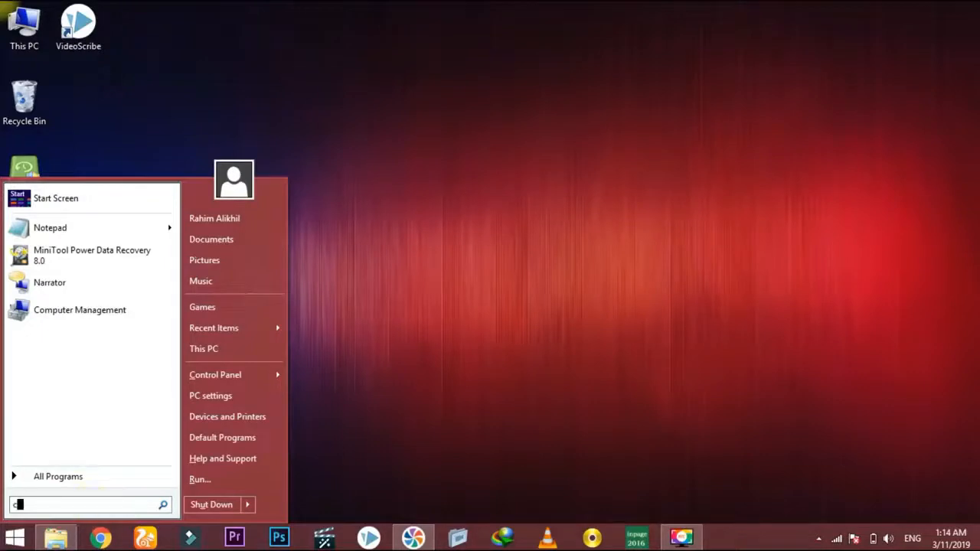
{"action": "type", "text": "omputer man"}
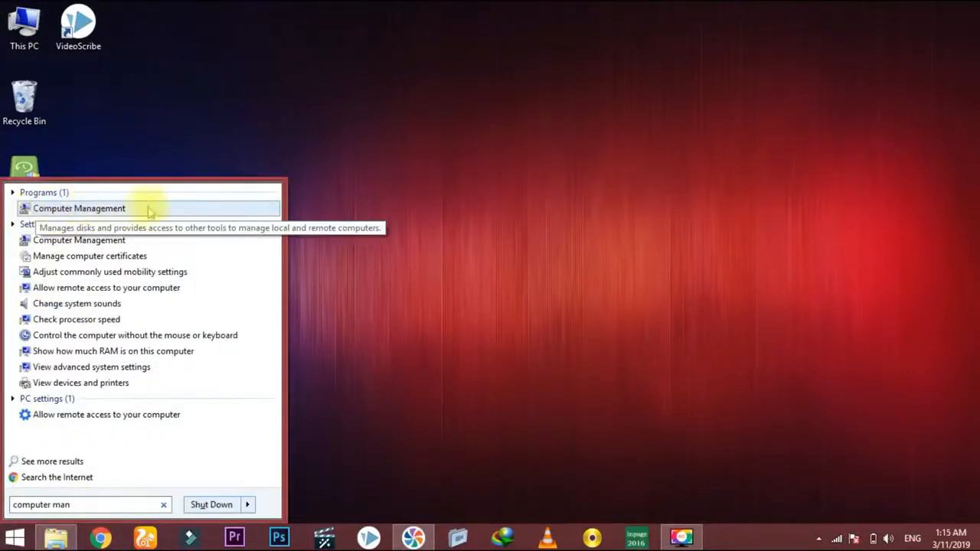
{"action": "left_click", "coordinate": [60, 209]}
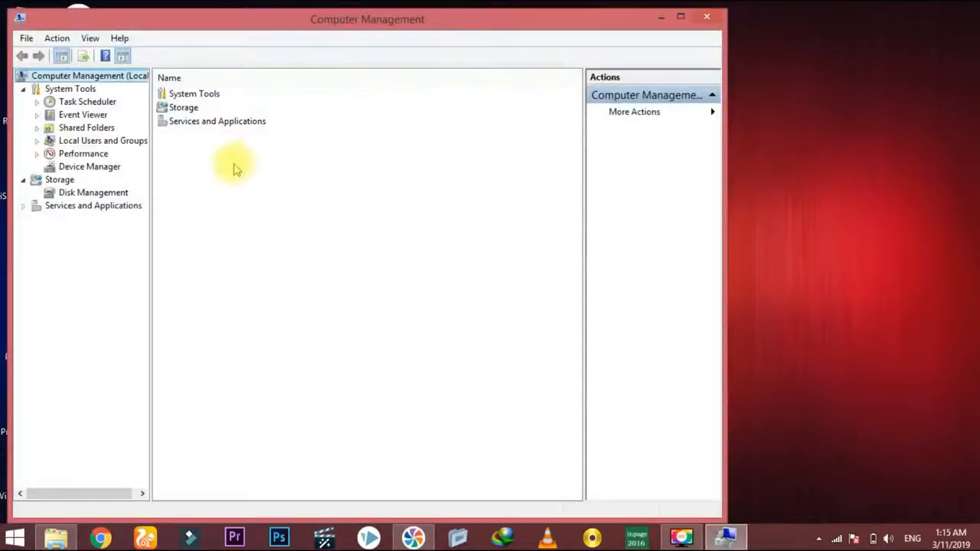
- Open Disk Management and assign the drive letter E to the 39.06 GB NTFS partition on Disk 0
{"action": "left_click", "coordinate": [106, 195]}
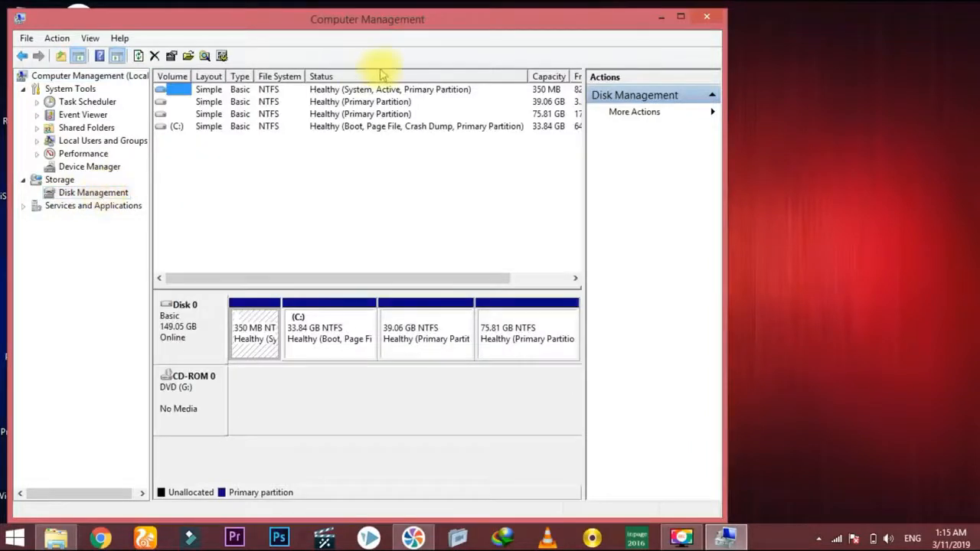
{"action": "left_click_drag", "start_coordinate": [345, 18], "coordinate": [447, 20]}
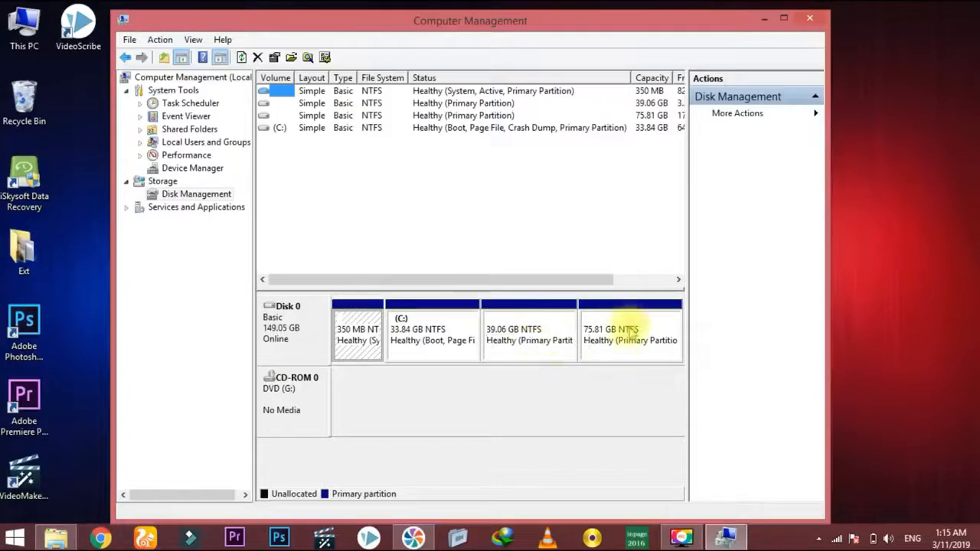
{"action": "right_click", "coordinate": [535, 335]}
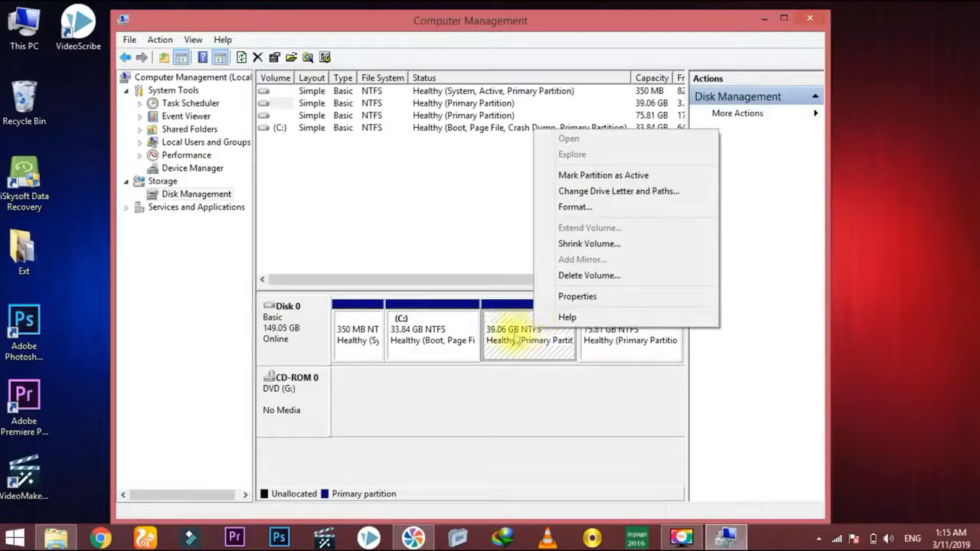
{"action": "left_click", "coordinate": [668, 196]}
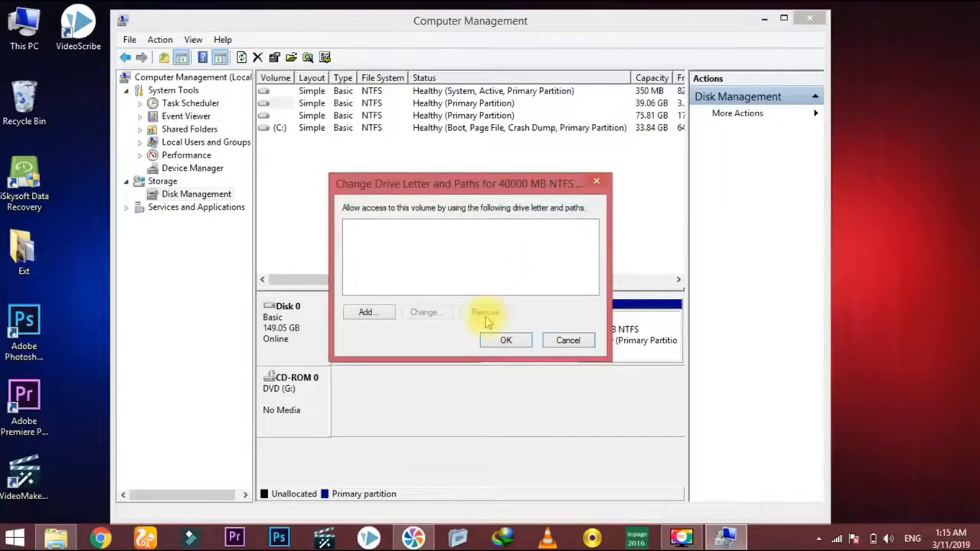
{"action": "left_click", "coordinate": [366, 314]}
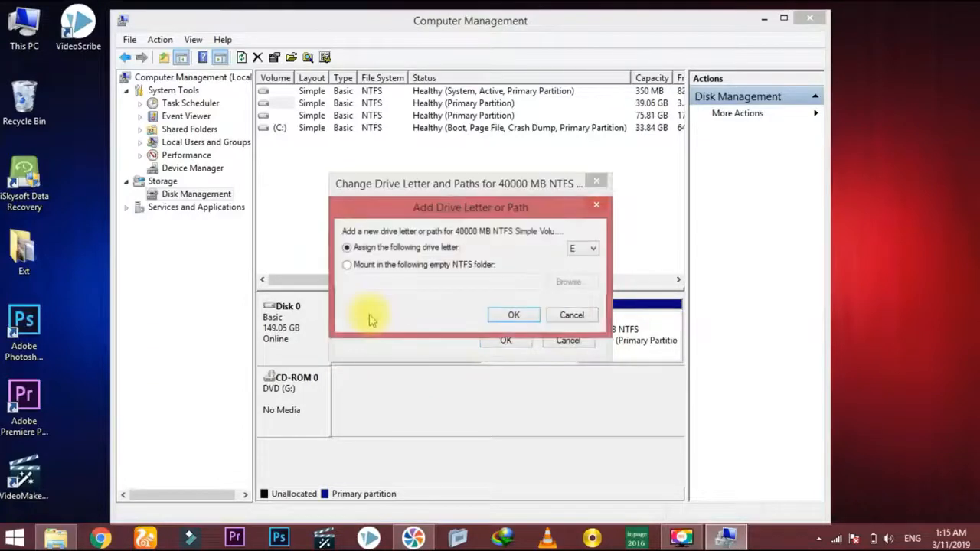
{"action": "left_click", "coordinate": [513, 316]}
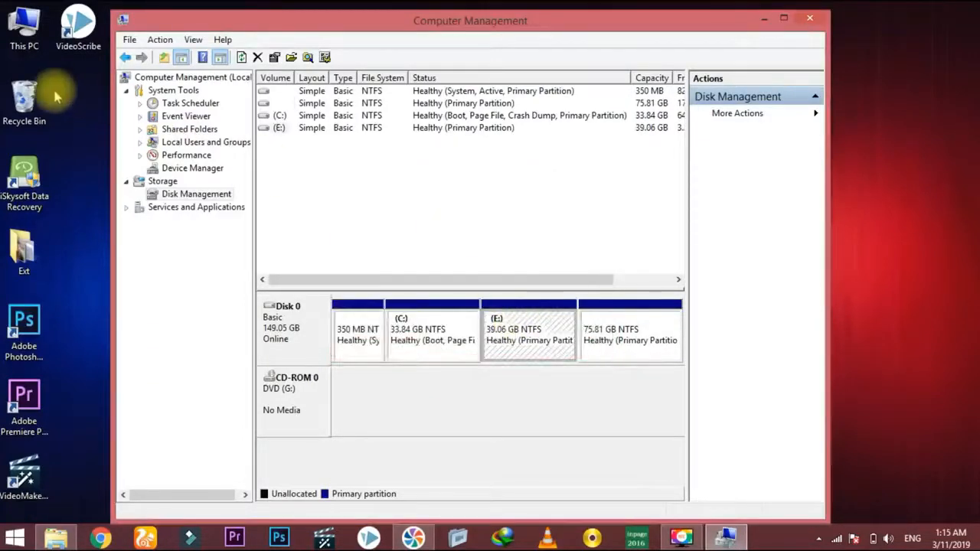
- Open This PC beside Computer Management and check its devices and drives for Local Disk (E:)
{"action": "double_click", "coordinate": [33, 34]}
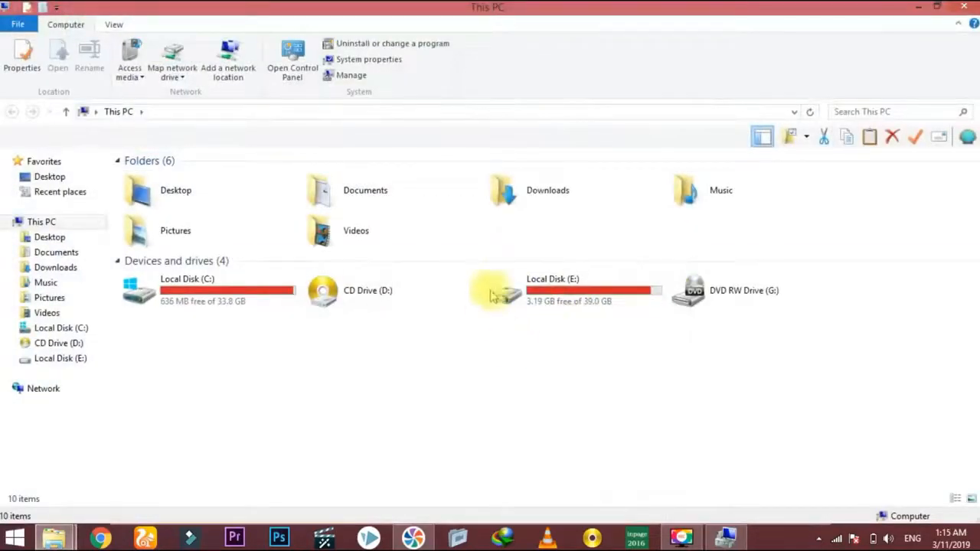
{"action": "left_click_drag", "start_coordinate": [439, 18], "coordinate": [766, 38]}
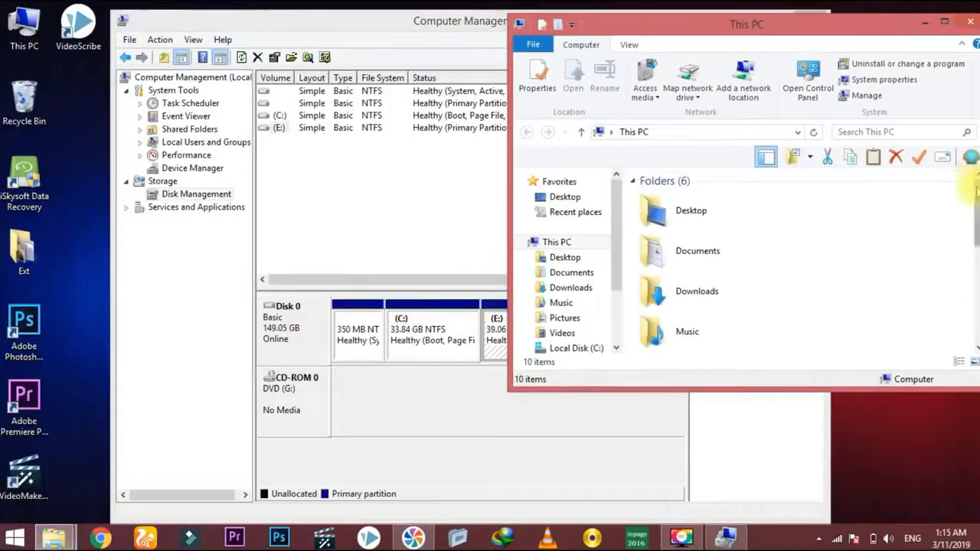
{"action": "left_click_drag", "start_coordinate": [971, 184], "coordinate": [966, 275]}
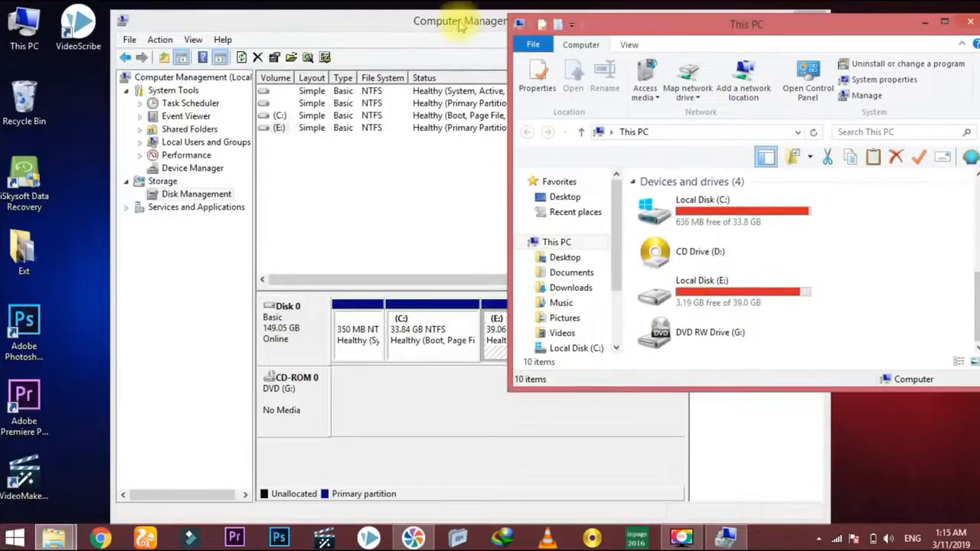
- Place Computer Management beside This PC and assign the drive letter F to the 75.81 GB NTFS partition
{"action": "left_click_drag", "start_coordinate": [460, 21], "coordinate": [251, 15]}
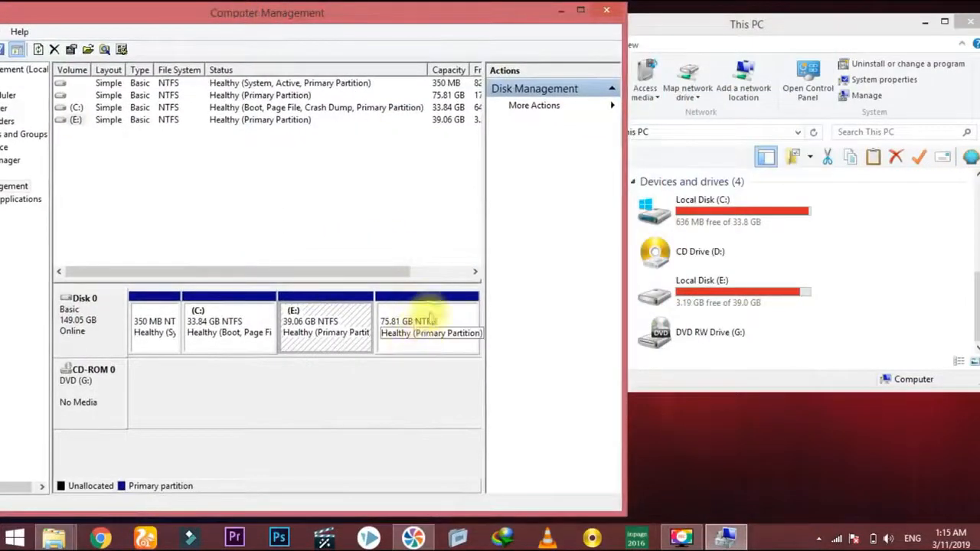
{"action": "right_click", "coordinate": [420, 339]}
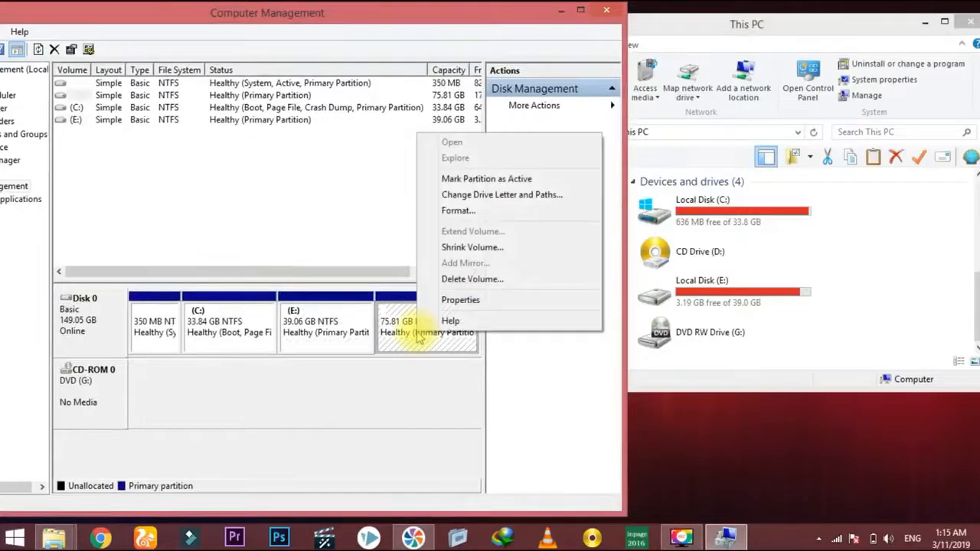
{"action": "left_click", "coordinate": [521, 195]}
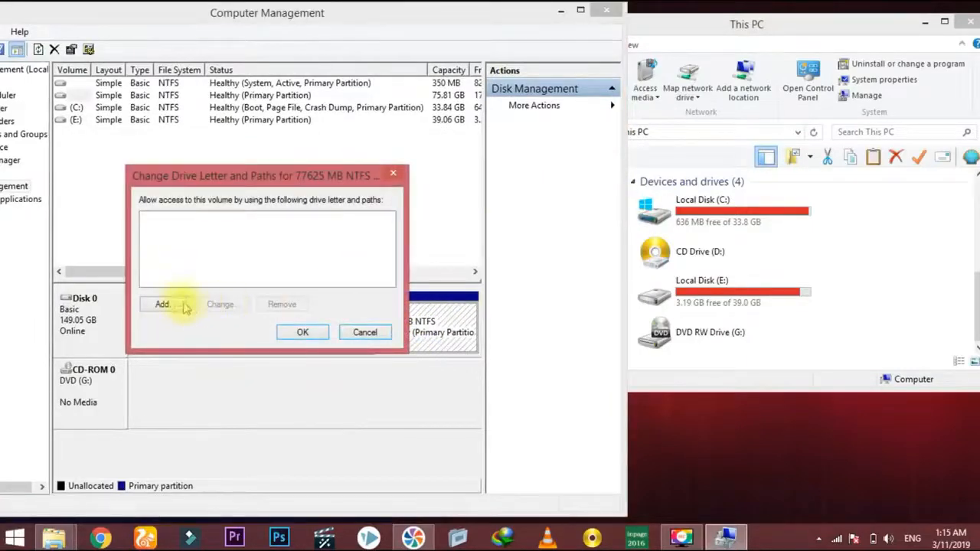
{"action": "left_click", "coordinate": [162, 305]}
{"action": "left_click", "coordinate": [309, 306]}
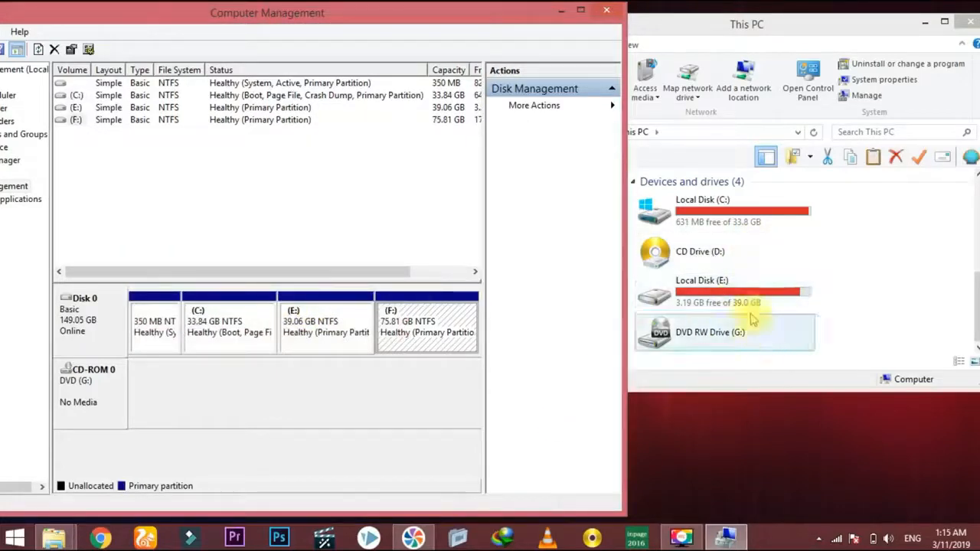
- Refresh the enlarged This PC window, check it for Local Disk (F:), and restore the window beside Computer Management
{"action": "mouse_move", "coordinate": [975, 307]}
{"action": "left_mouse_down"}
{"action": "mouse_move", "coordinate": [976, 282]}
{"action": "mouse_move", "coordinate": [976, 320]}
{"action": "left_mouse_up"}
{"action": "left_click", "coordinate": [946, 24]}
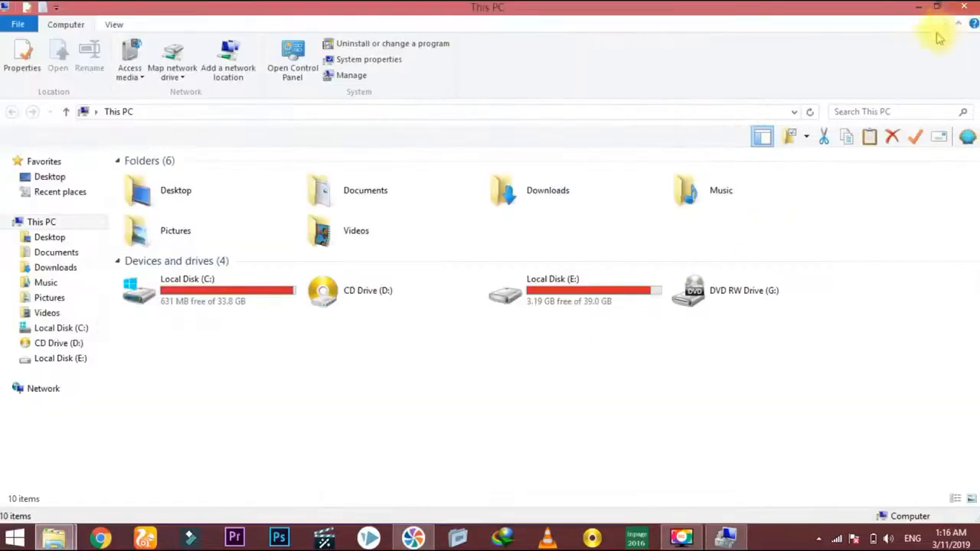
{"action": "right_click", "coordinate": [472, 365]}
{"action": "left_click", "coordinate": [518, 260]}
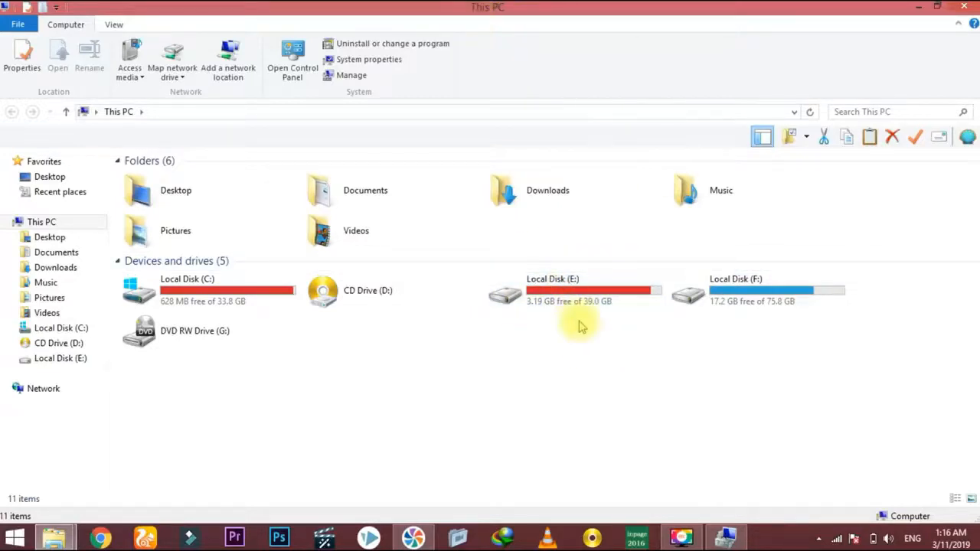
{"action": "left_click_drag", "start_coordinate": [341, 14], "coordinate": [770, 50]}
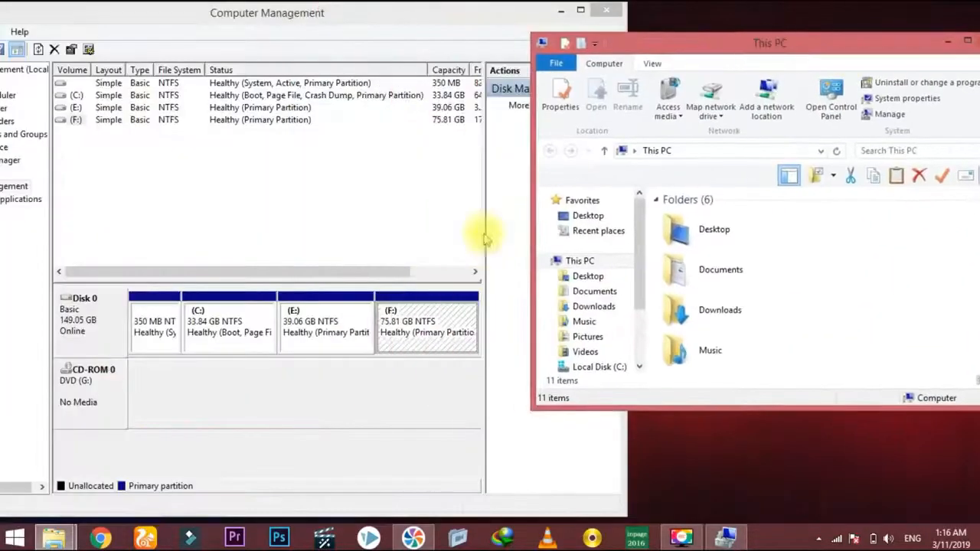
- Change the drive letter of the 39.06 GB partition from E to S, accepting the warning about programs relying on drive letters
{"action": "right_click", "coordinate": [320, 317]}
{"action": "left_click", "coordinate": [405, 375]}
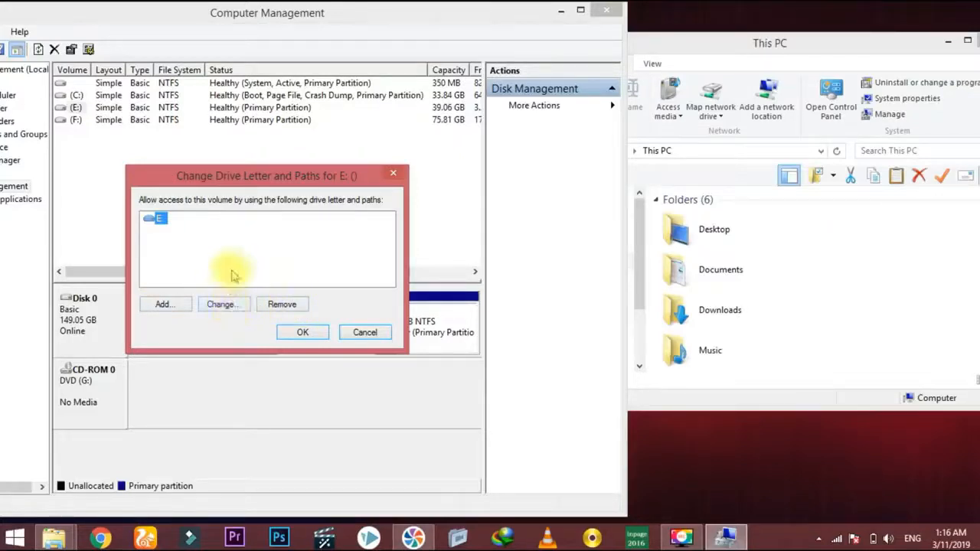
{"action": "left_click", "coordinate": [230, 306]}
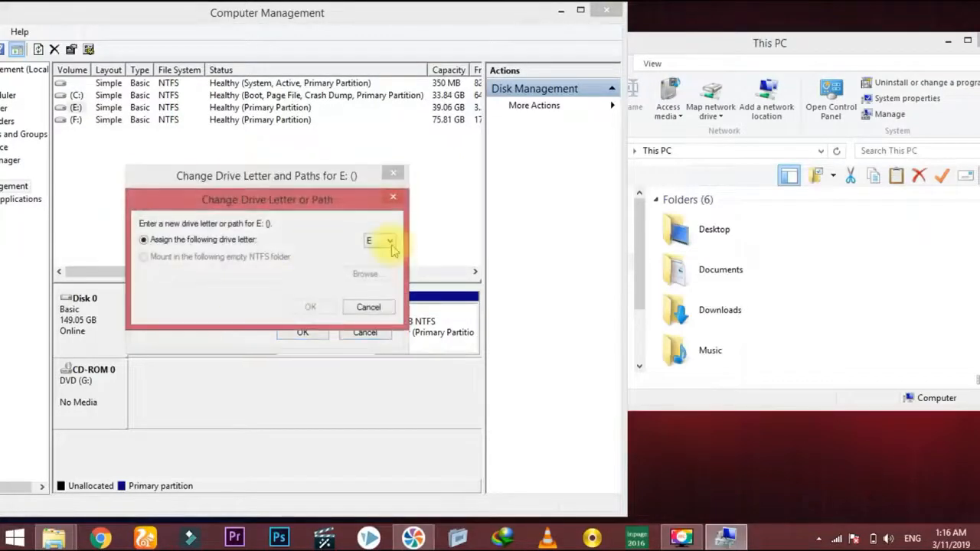
{"action": "left_click", "coordinate": [386, 241]}
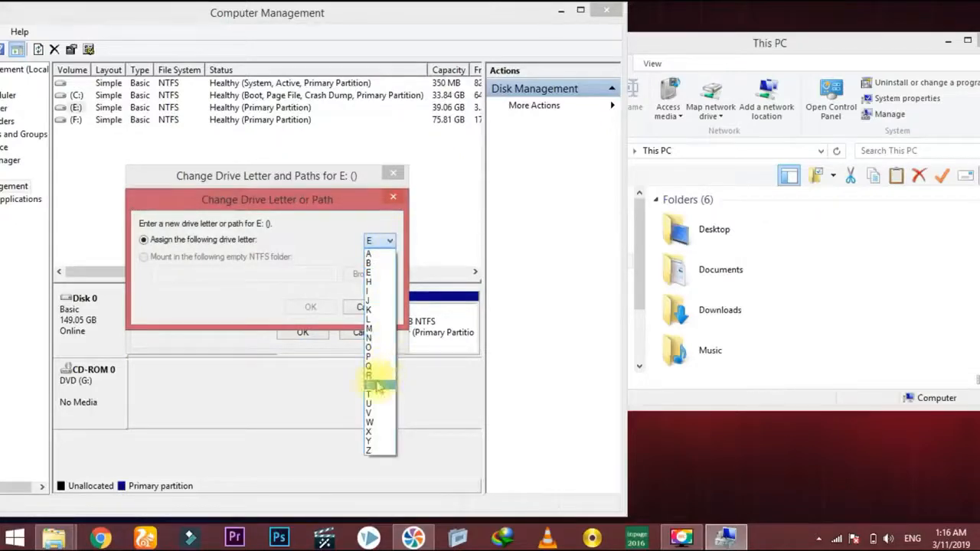
{"action": "left_click", "coordinate": [380, 386]}
{"action": "left_click", "coordinate": [310, 306]}
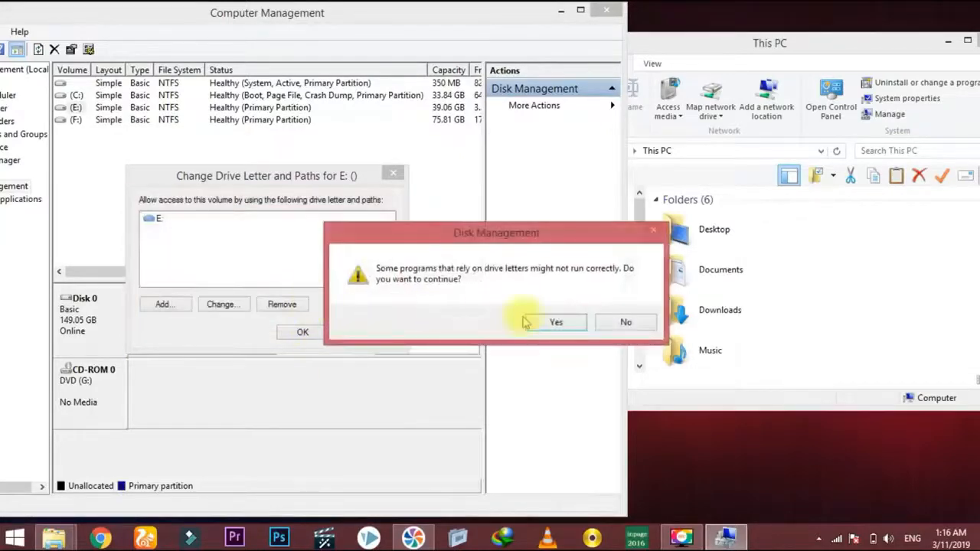
{"action": "left_click", "coordinate": [554, 320]}
- Enlarge This PC and check the listed drives for Local Disk (S:), selecting that drive
{"action": "left_click", "coordinate": [775, 52]}
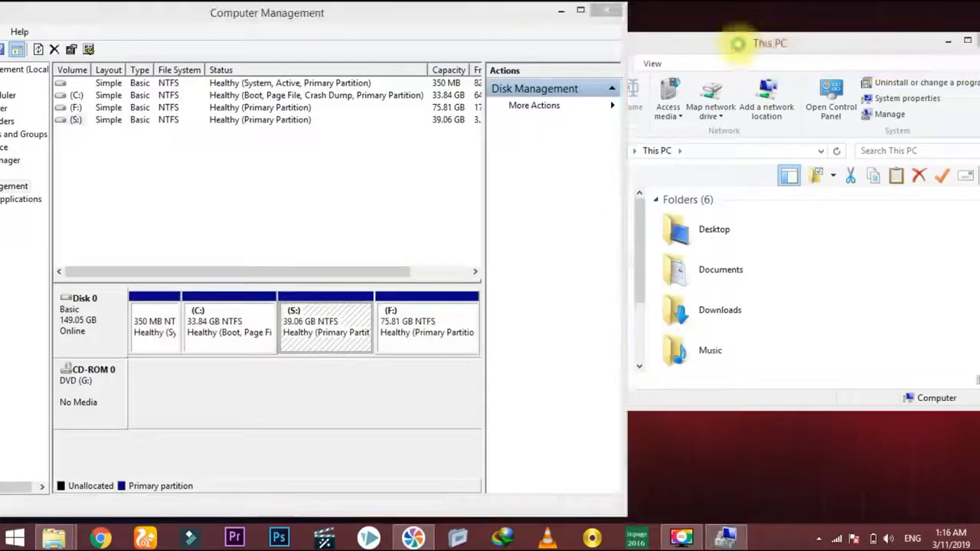
{"action": "left_click", "coordinate": [665, 67]}
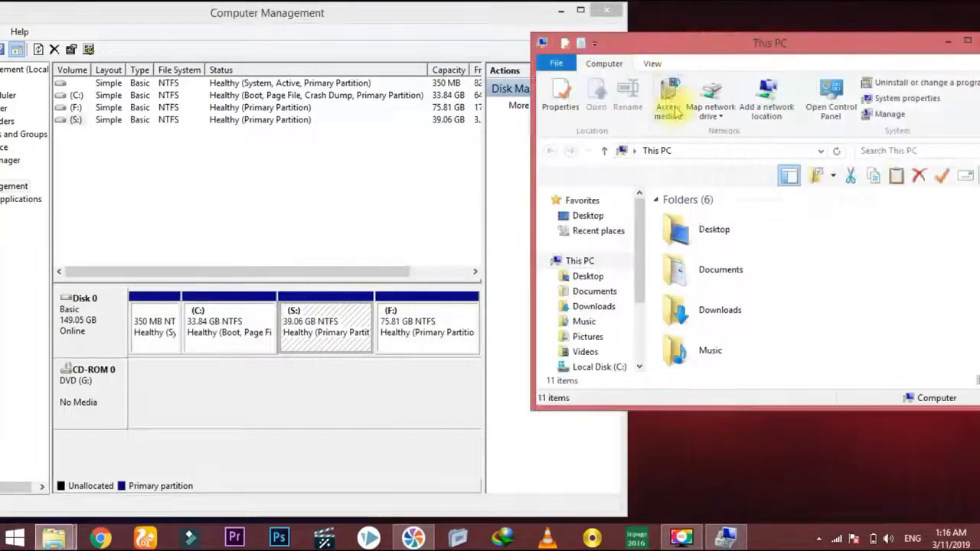
{"action": "double_click", "coordinate": [727, 42]}
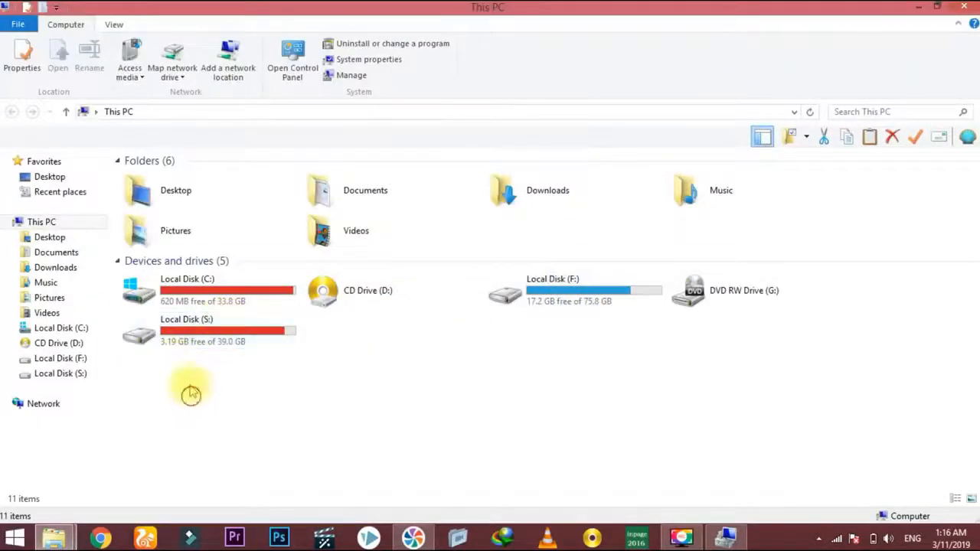
{"action": "left_click_drag", "start_coordinate": [191, 394], "coordinate": [213, 325]}
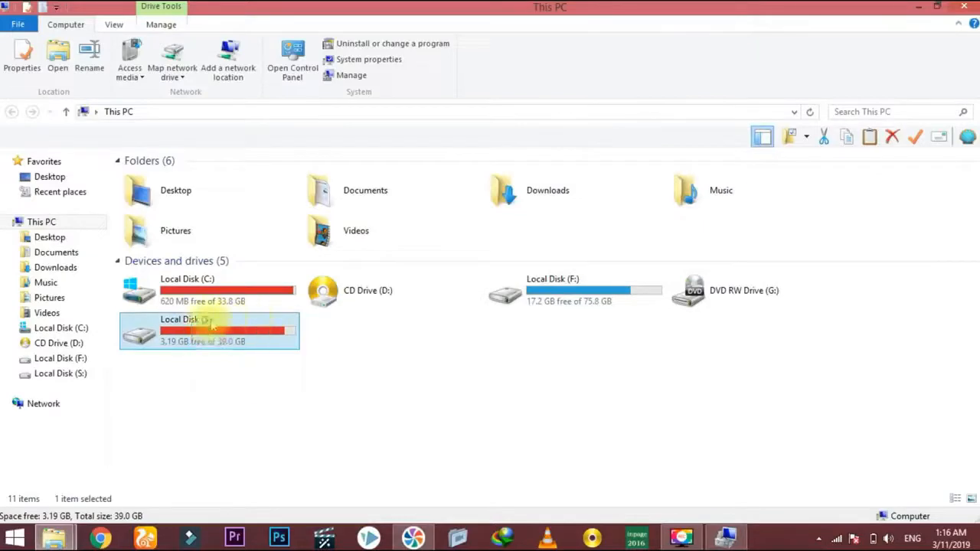
- Restore the size of This PC, and close both This PC and Computer Management
{"action": "double_click", "coordinate": [459, 7]}
{"action": "left_click", "coordinate": [776, 36]}
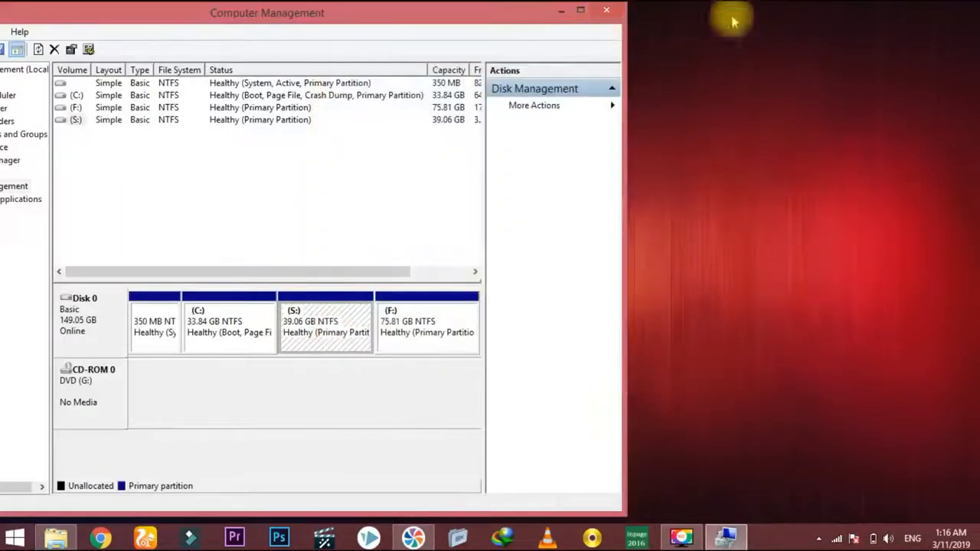
{"action": "left_click_drag", "start_coordinate": [492, 18], "coordinate": [645, 38]}
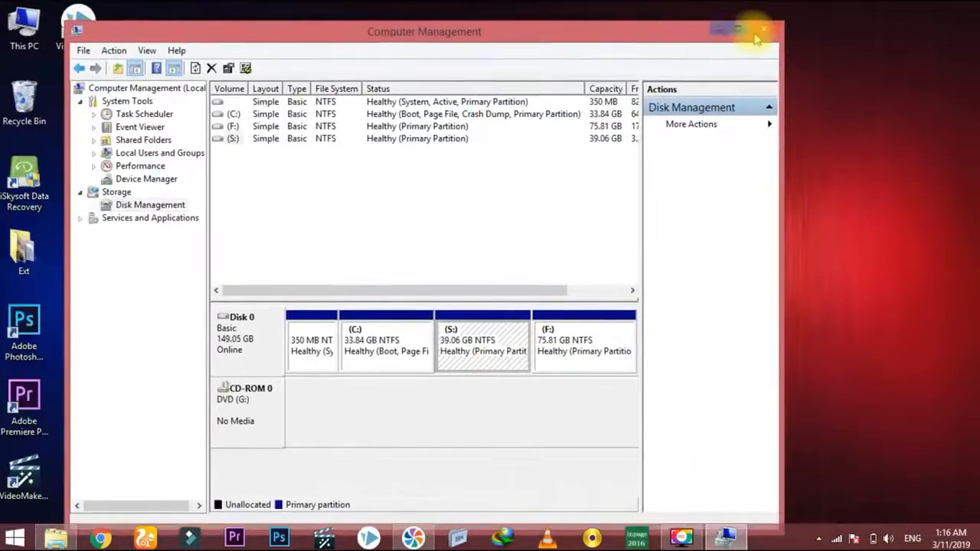
{"action": "left_click", "coordinate": [762, 30]}
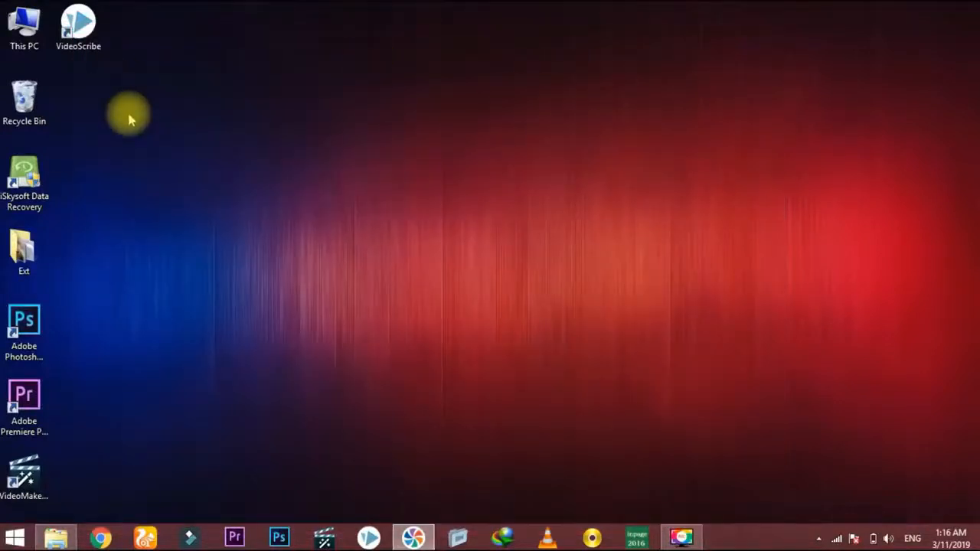